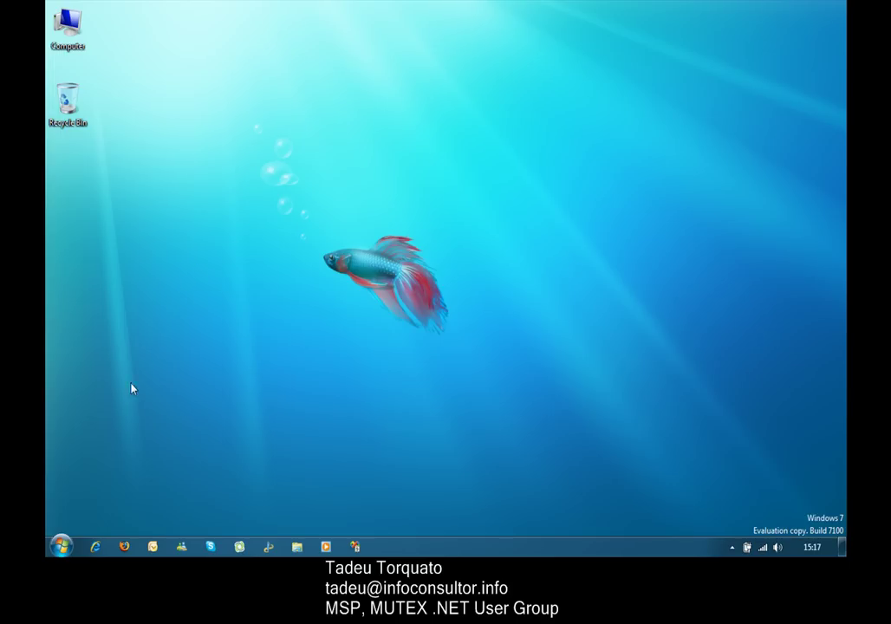
# - Open Internet Explorer, a Libraries window and additional Computer windows on the desktop
pyautogui.click(96, 547)
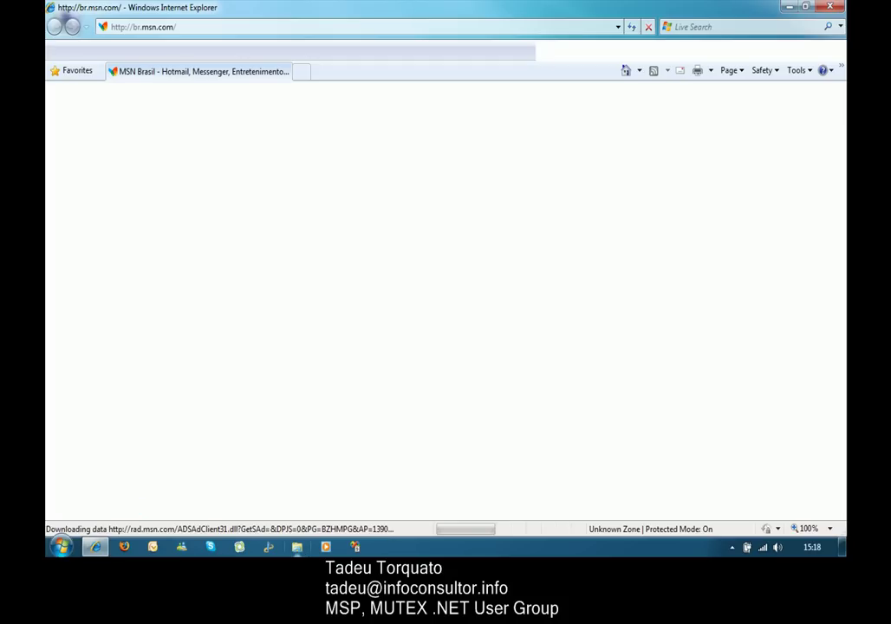
pyautogui.click(296, 548)
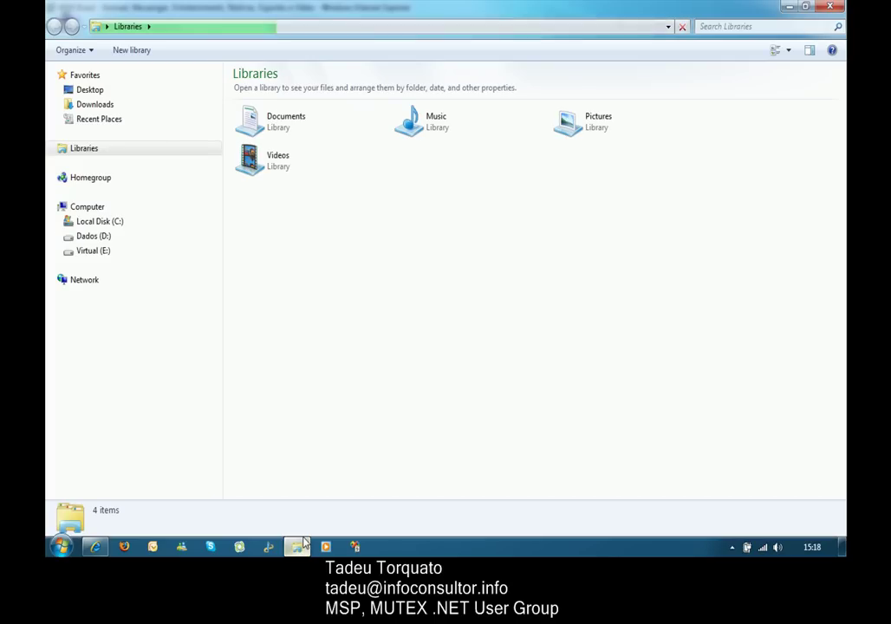
pyautogui.press('super+e')
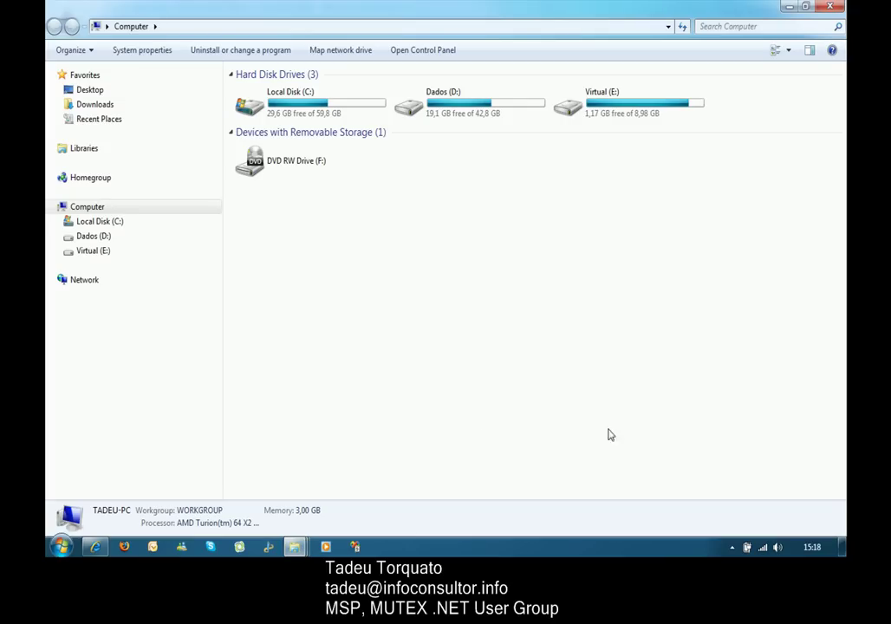
# - Reveal the desktop, bring all windows back, and preview the thumbnails of the open Explorer windows
pyautogui.click(842, 549)
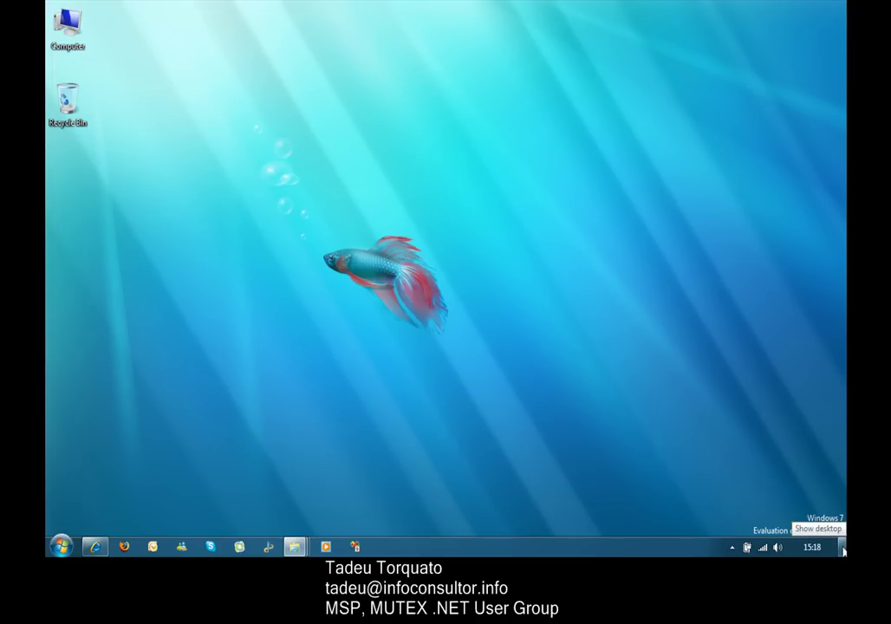
pyautogui.click(843, 549)
pyautogui.click(842, 549)
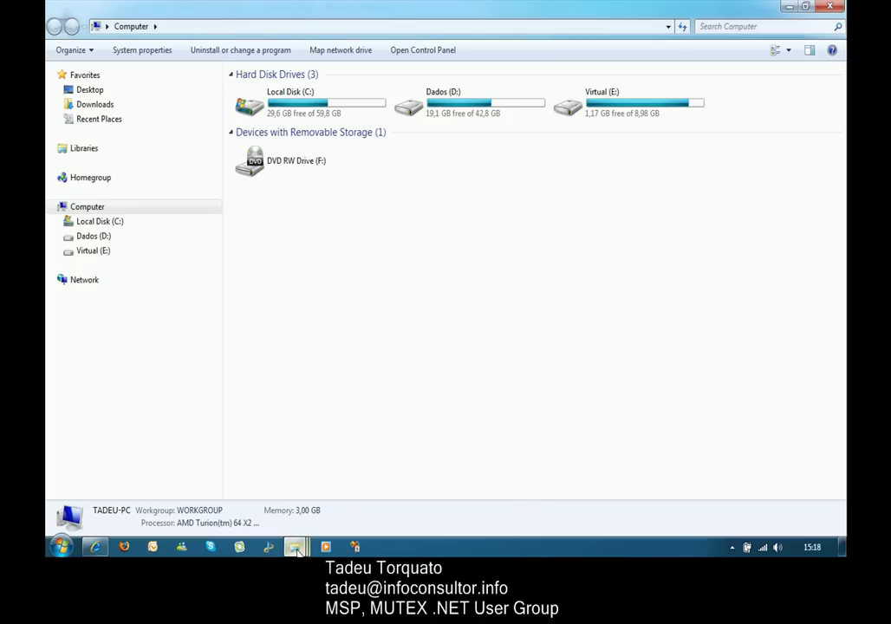
pyautogui.moveTo(297, 551)
pyautogui.moveTo(278, 476)
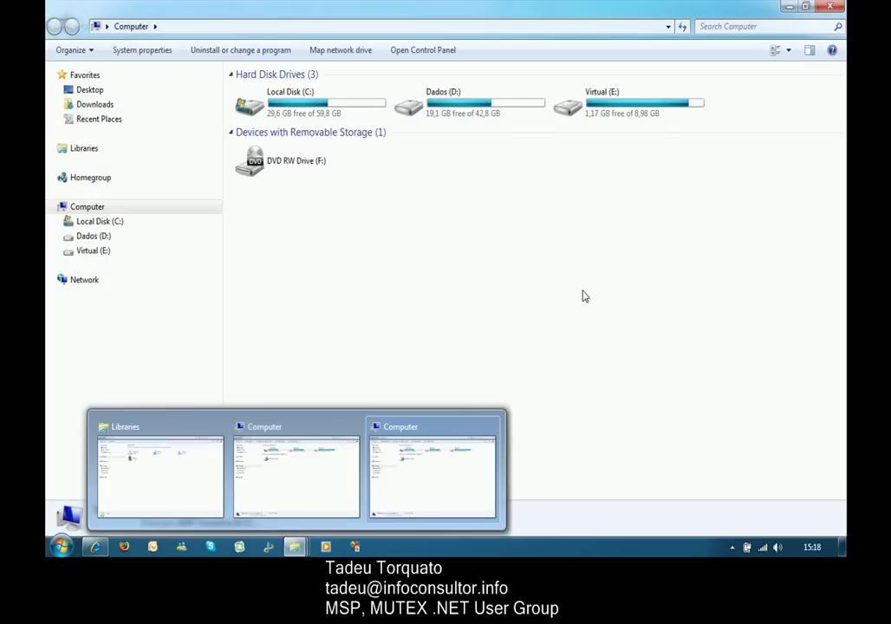
# - Restore the maximized Explorer and browser windows to their smaller size, and move the partly hidden Computer window beside the other one
pyautogui.click(806, 6)
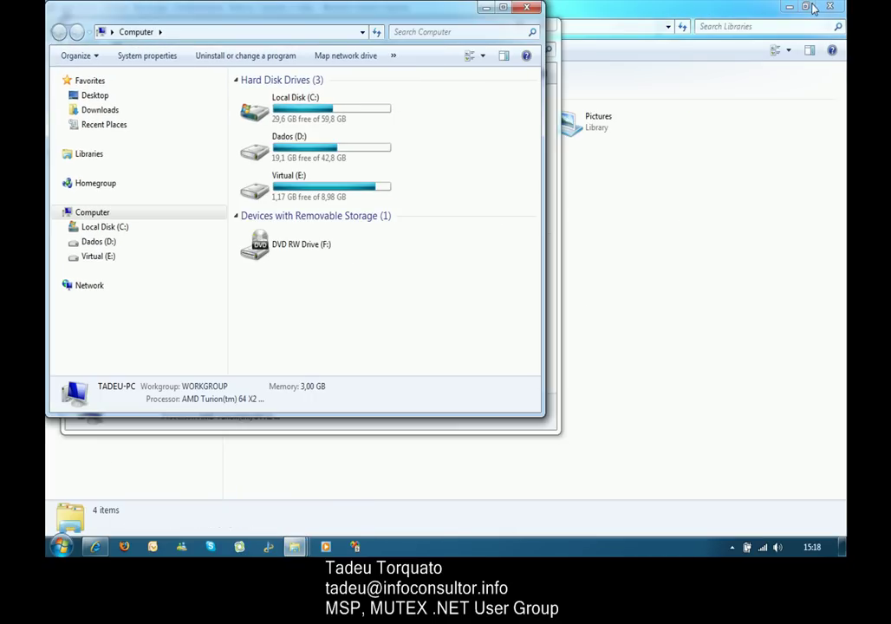
pyautogui.doubleClick(654, 6)
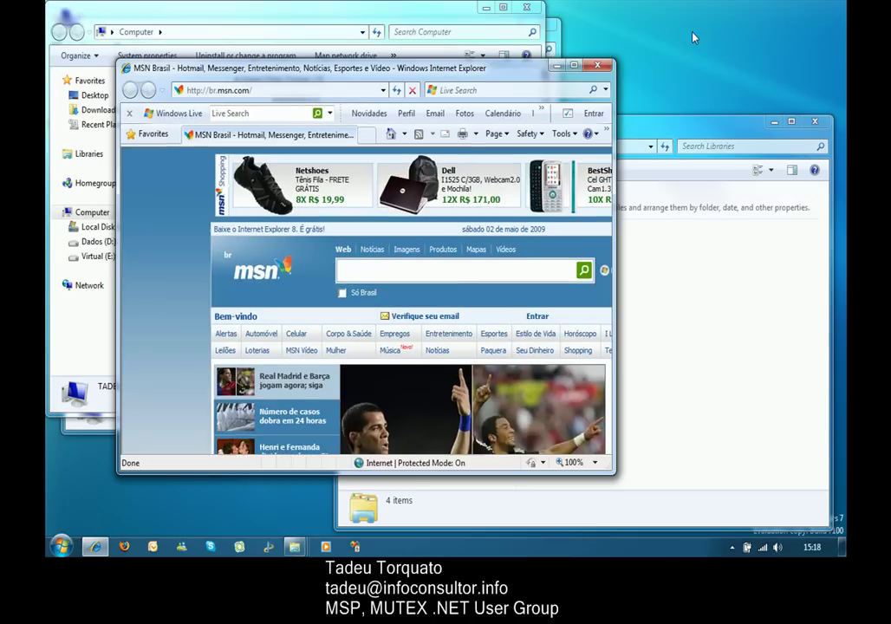
pyautogui.doubleClick(642, 7)
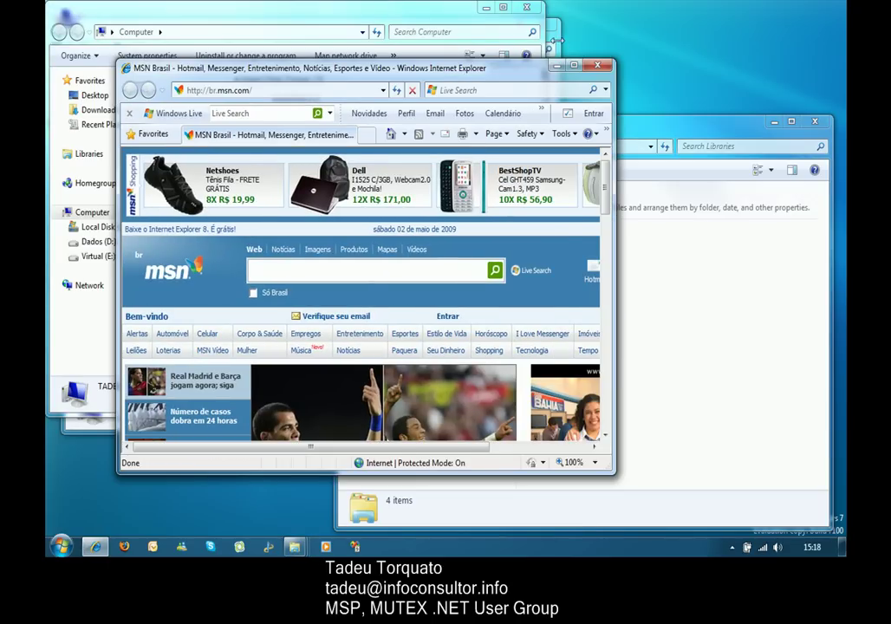
pyautogui.click(447, 33)
pyautogui.moveTo(384, 25); pyautogui.dragTo(627, 10)
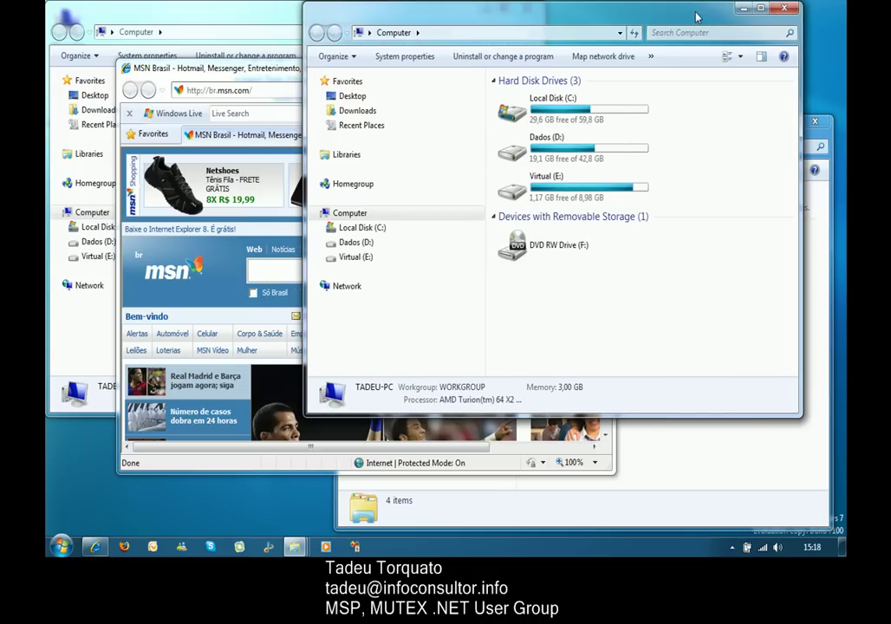
# - Browse from Downloads to the Documents library in the front Explorer window
pyautogui.click(362, 111)
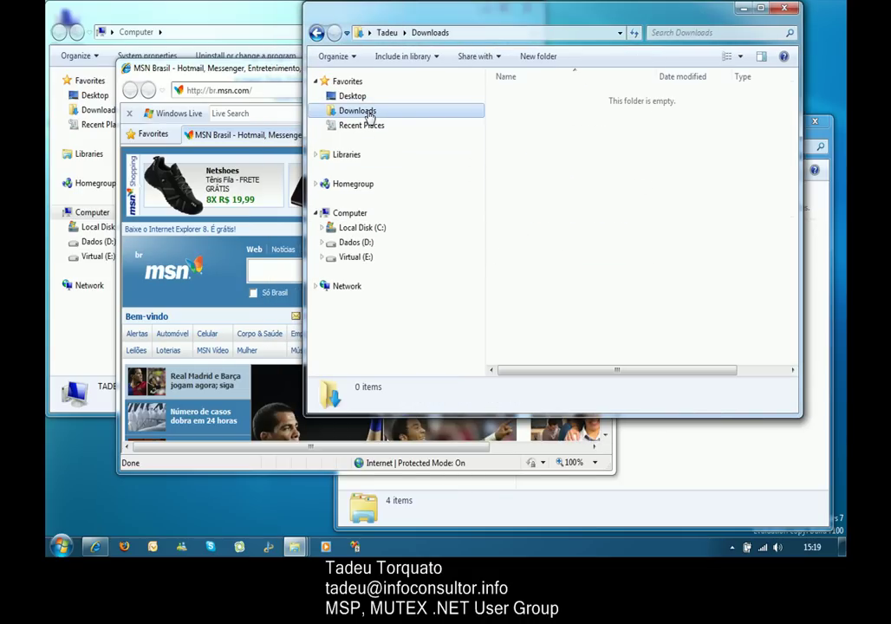
pyautogui.click(316, 155)
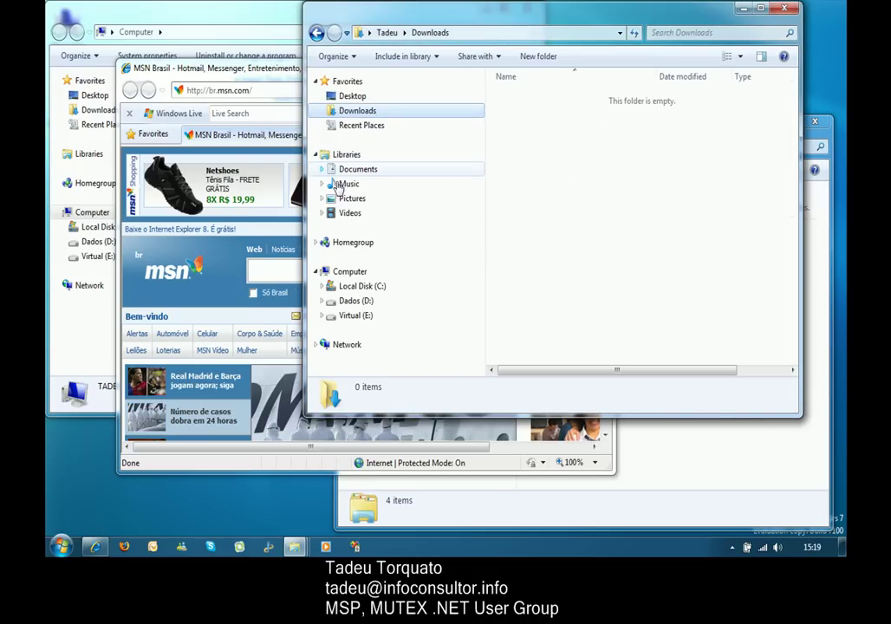
pyautogui.click(356, 169)
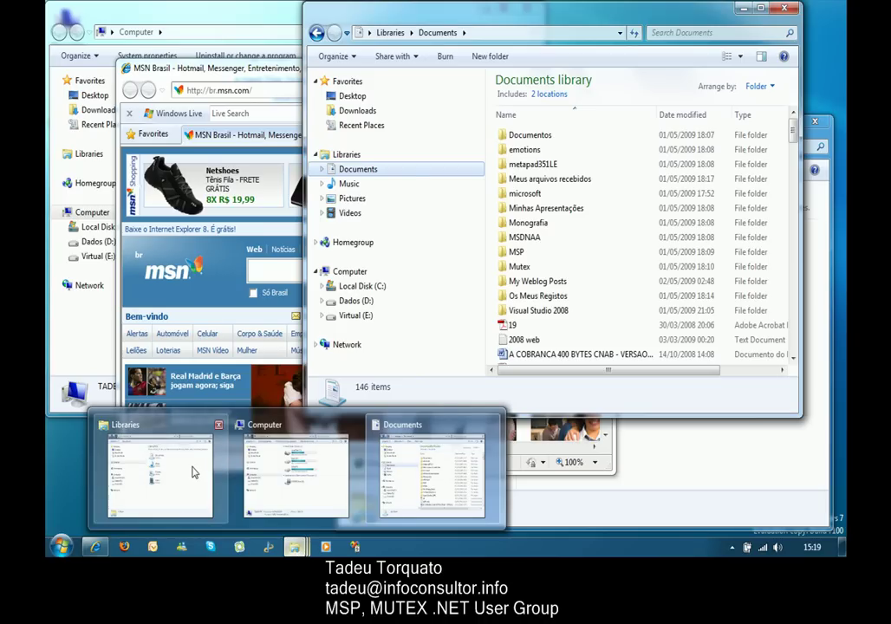
# - Preview the Libraries, Computer, Documents and MSN Brasil windows one by one through their thumbnails
pyautogui.moveTo(195, 472)
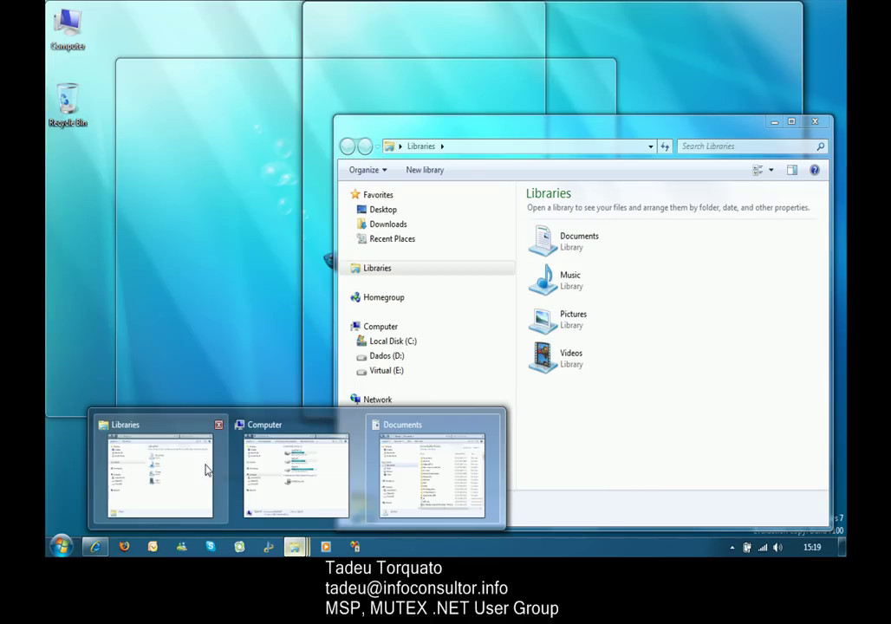
pyautogui.moveTo(299, 478)
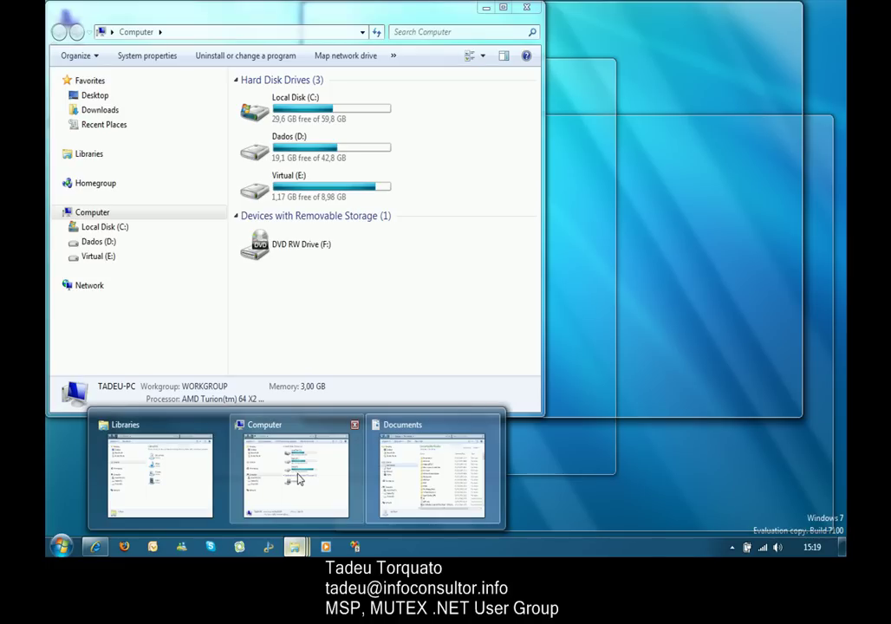
pyautogui.moveTo(401, 474)
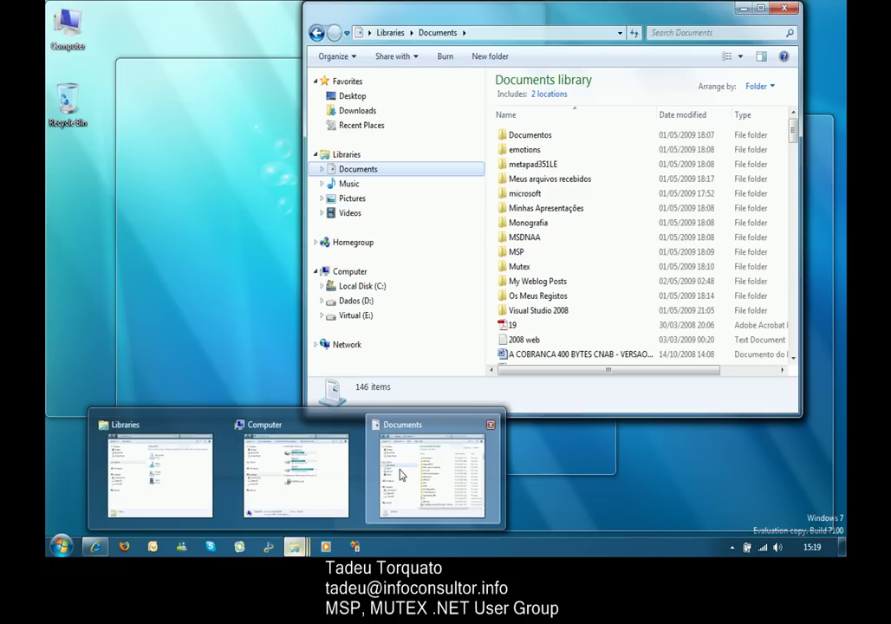
pyautogui.moveTo(95, 547)
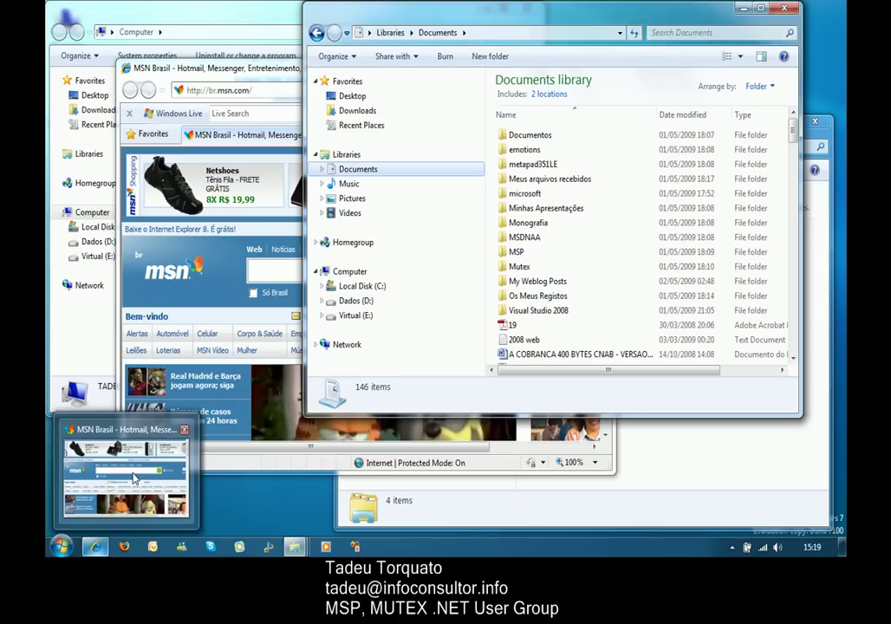
pyautogui.moveTo(134, 477)
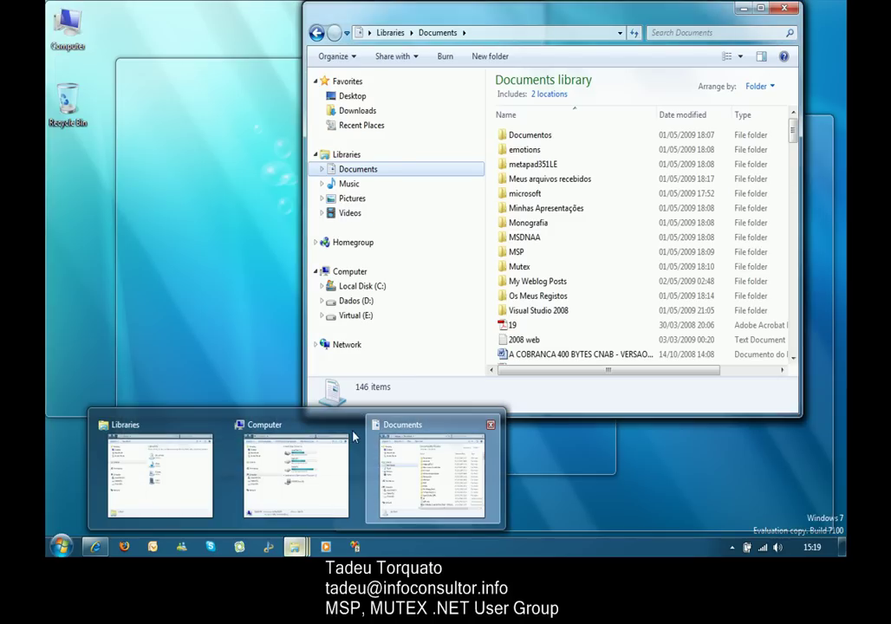
pyautogui.moveTo(321, 440)
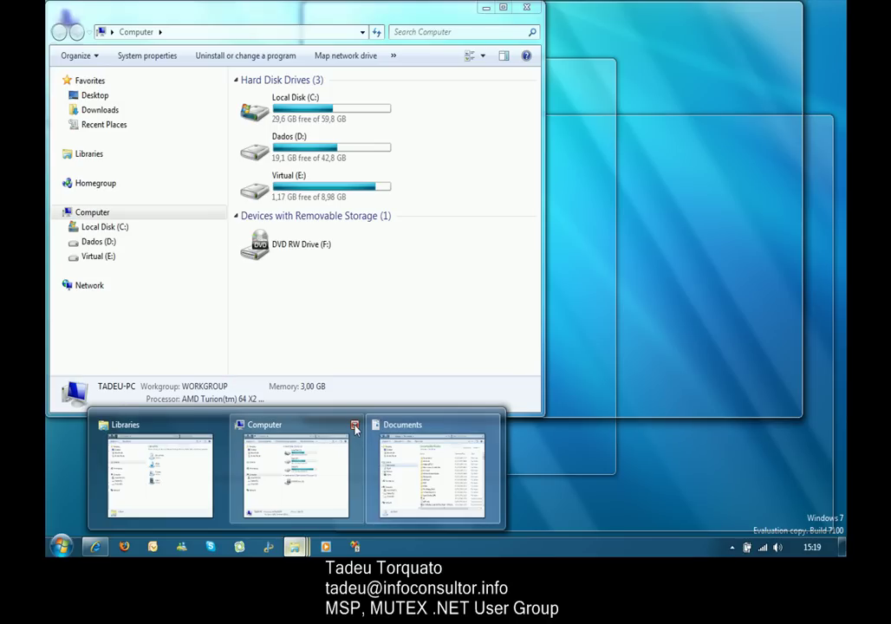
# - Close the Computer window from its thumbnail preview, and close all remaining Explorer windows together
pyautogui.click(355, 427)
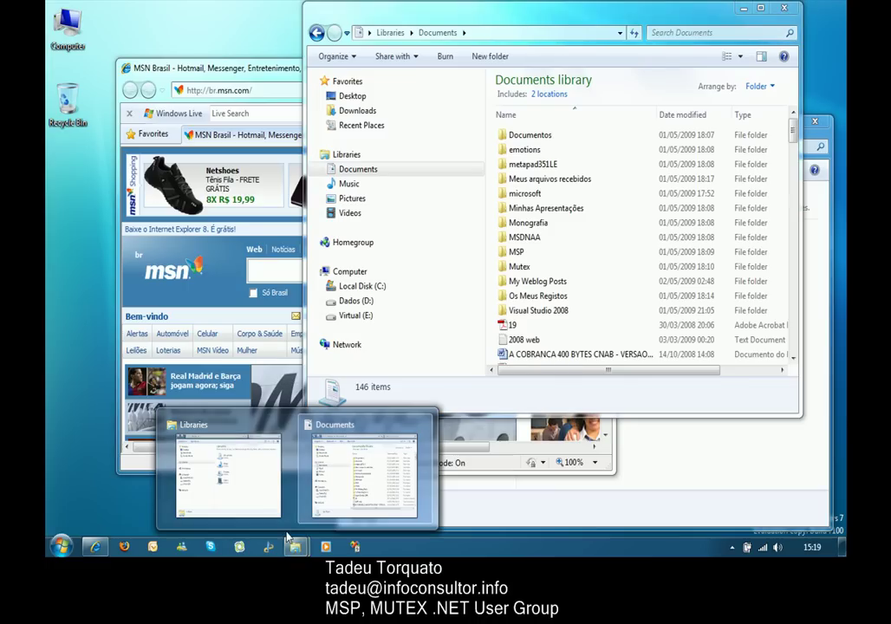
pyautogui.rightClick(294, 548)
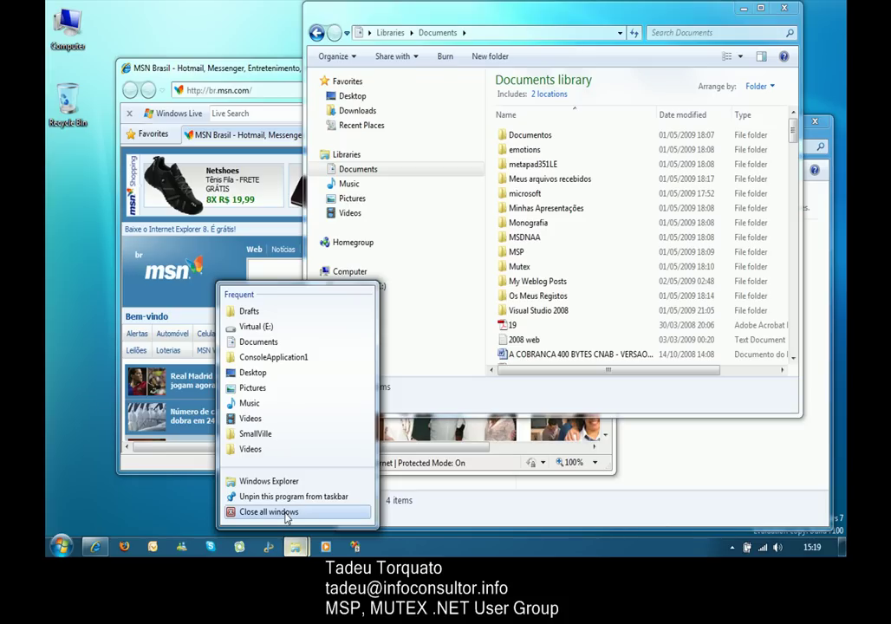
pyautogui.click(269, 512)
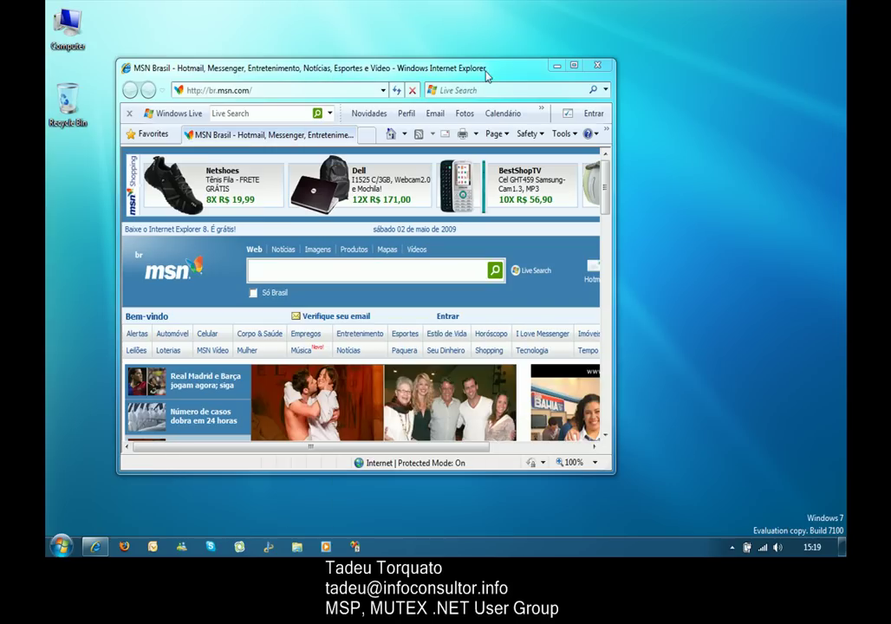
# - Try snapping the MSN Brasil browser window to half the screen and maximizing it, and close it
pyautogui.moveTo(485, 71); pyautogui.dragTo(842, 55)
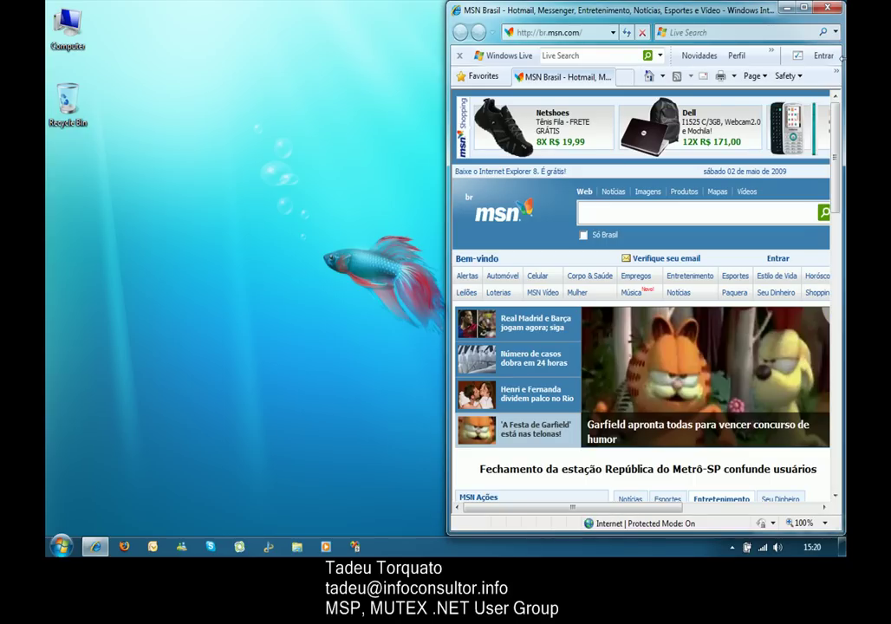
pyautogui.doubleClick(705, 17)
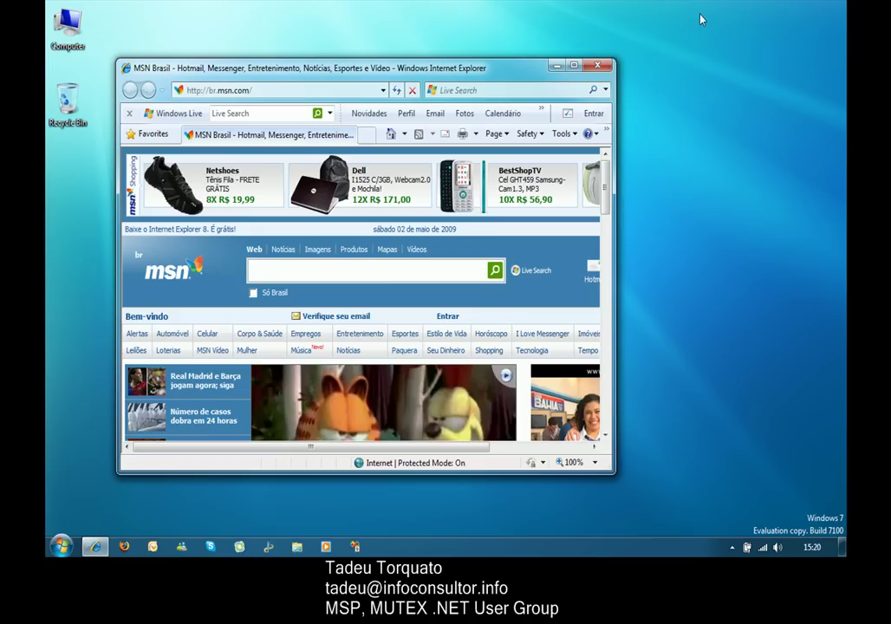
pyautogui.moveTo(510, 70); pyautogui.dragTo(539, 7)
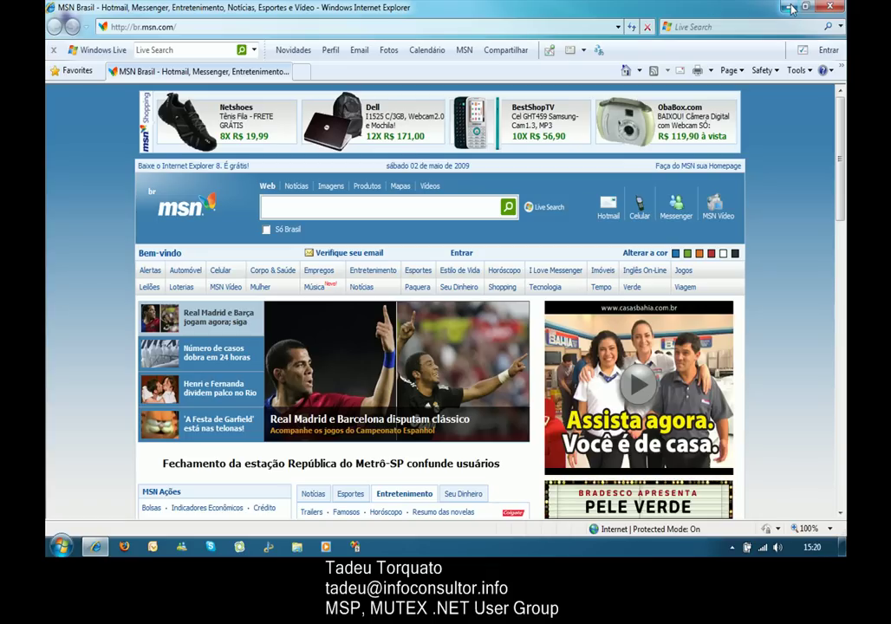
pyautogui.click(830, 8)
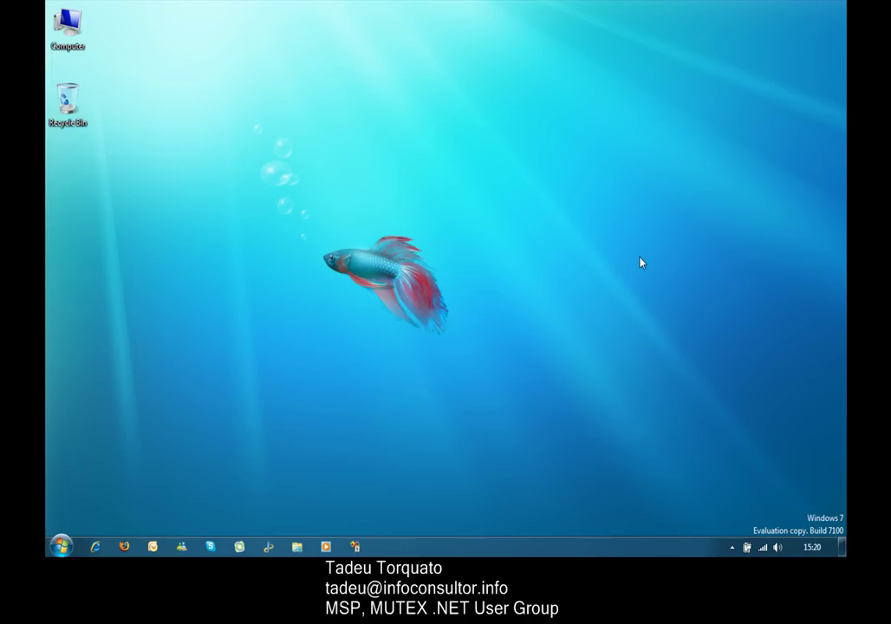
# - Check the available wireless network connections and dismiss the list
pyautogui.click(764, 548)
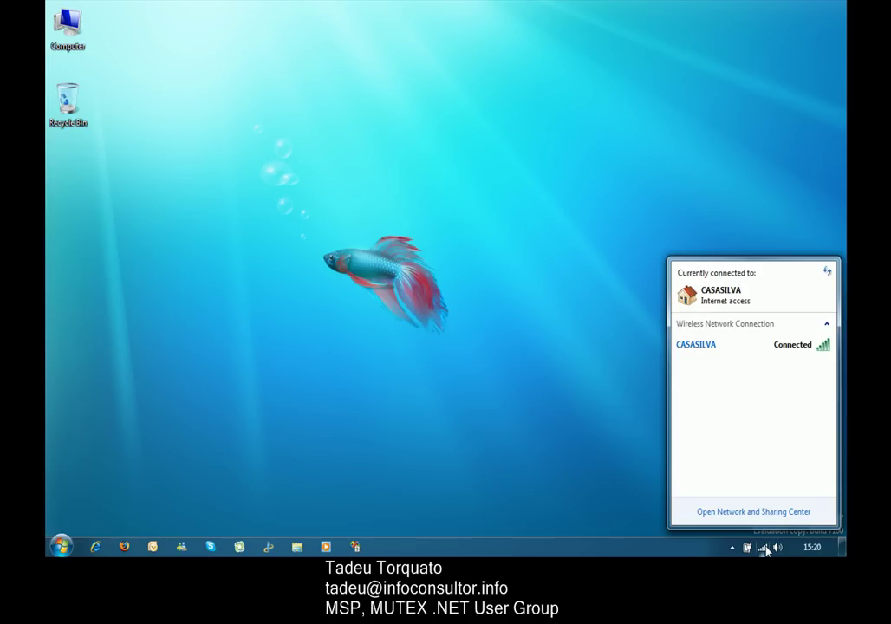
pyautogui.click(572, 321)
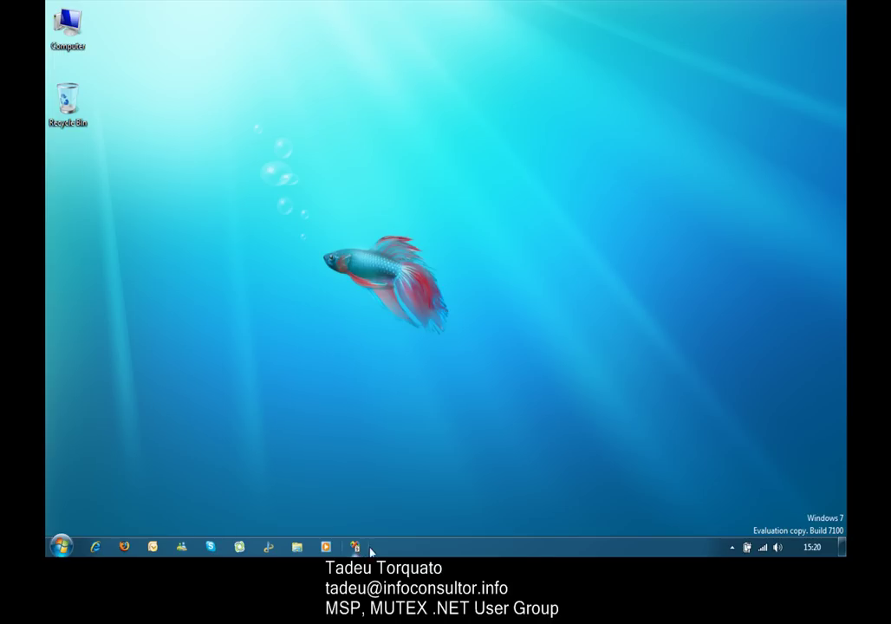
# - Apply the Landscapes Aero theme in the desktop personalization settings
pyautogui.rightClick(589, 263)
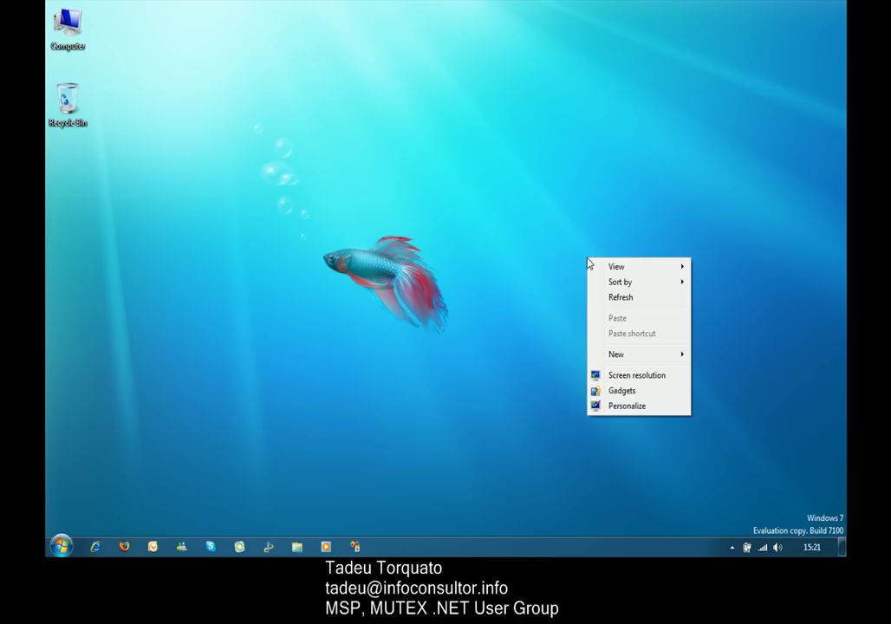
pyautogui.click(617, 408)
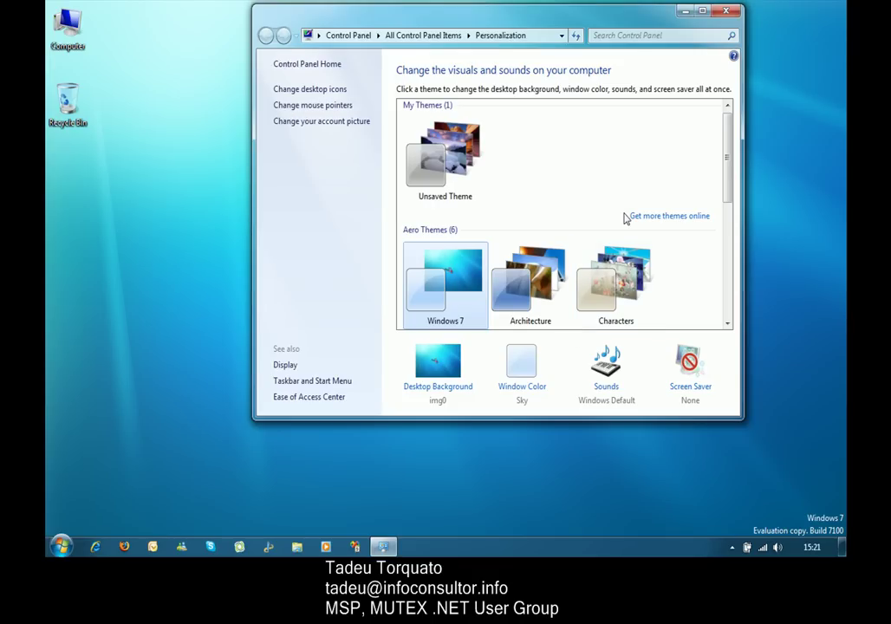
pyautogui.moveTo(731, 168); pyautogui.dragTo(728, 225)
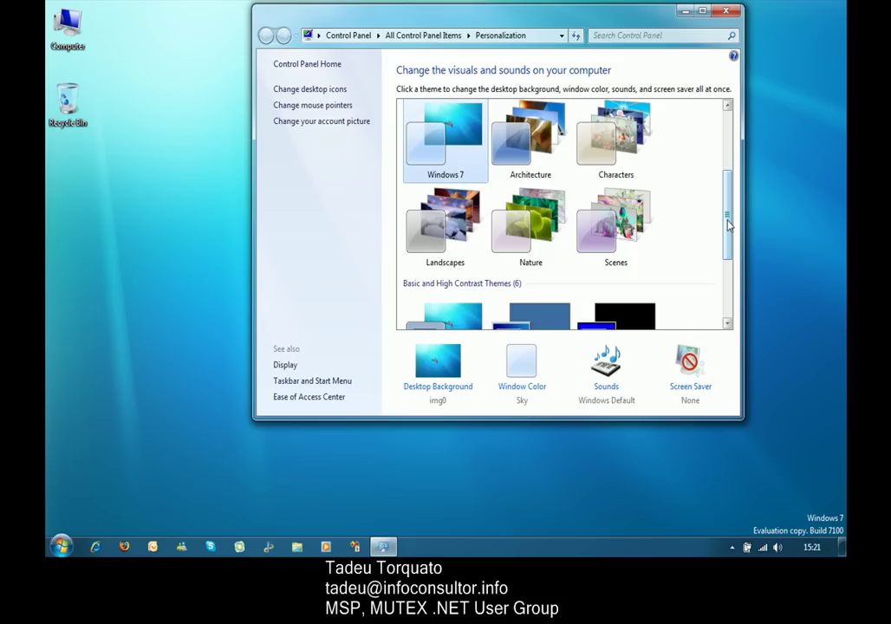
pyautogui.click(445, 227)
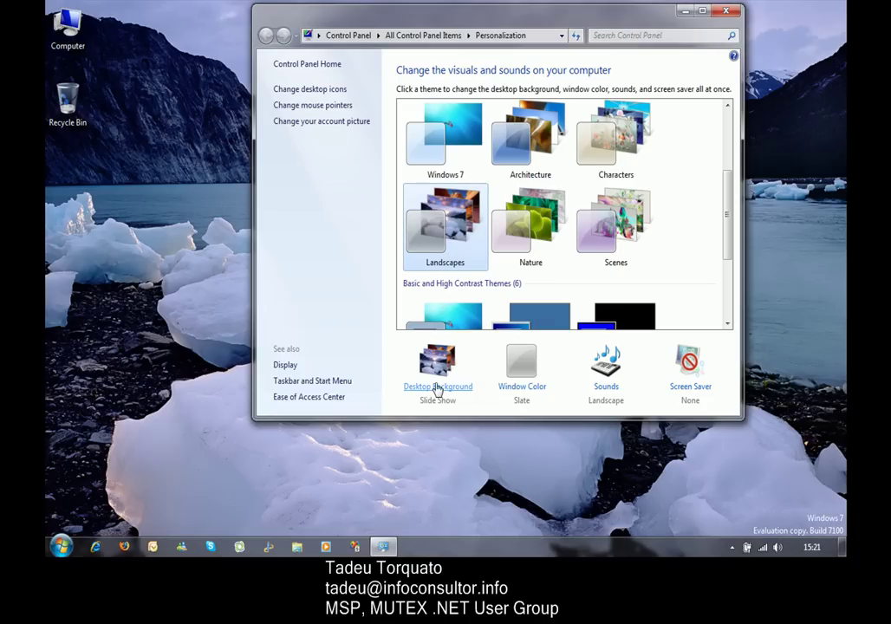
# - Set the desktop background slide show to change pictures every 10 seconds, save the change, and minimize the Personalization window
pyautogui.click(438, 387)
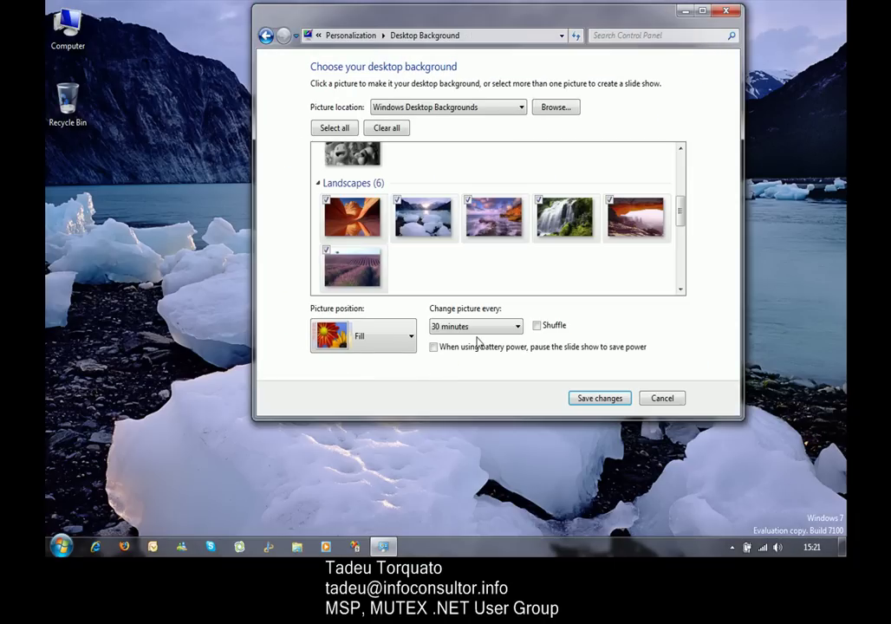
pyautogui.click(501, 334)
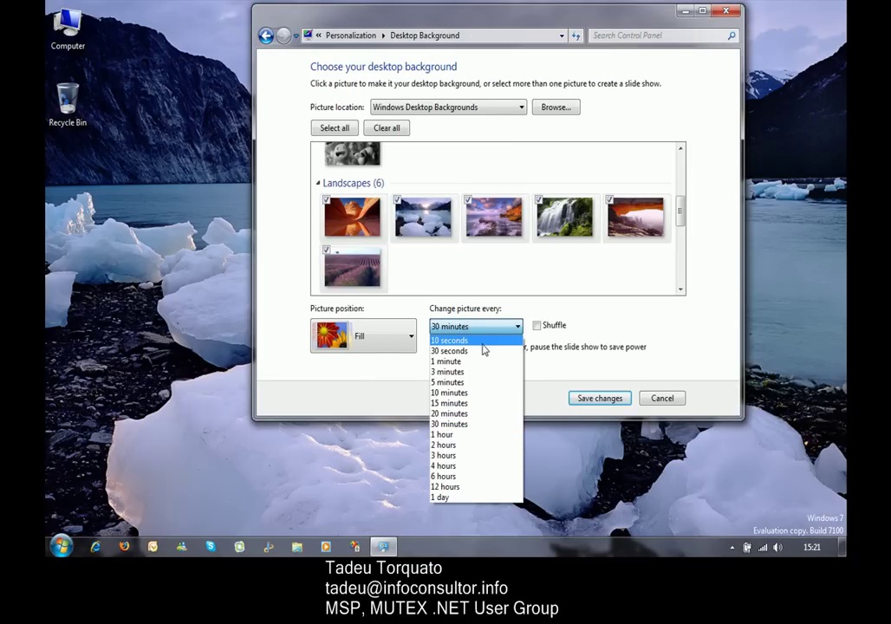
pyautogui.click(477, 340)
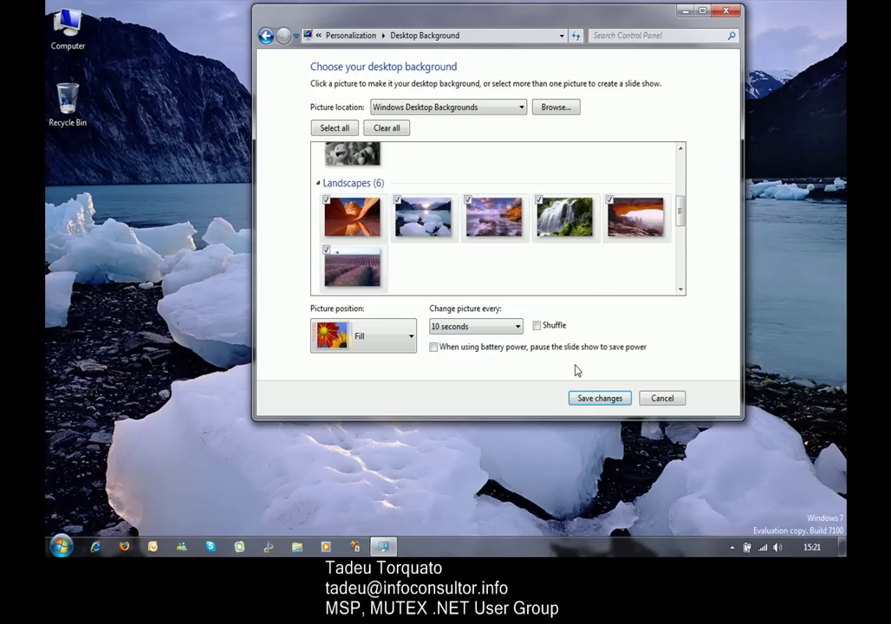
pyautogui.click(598, 404)
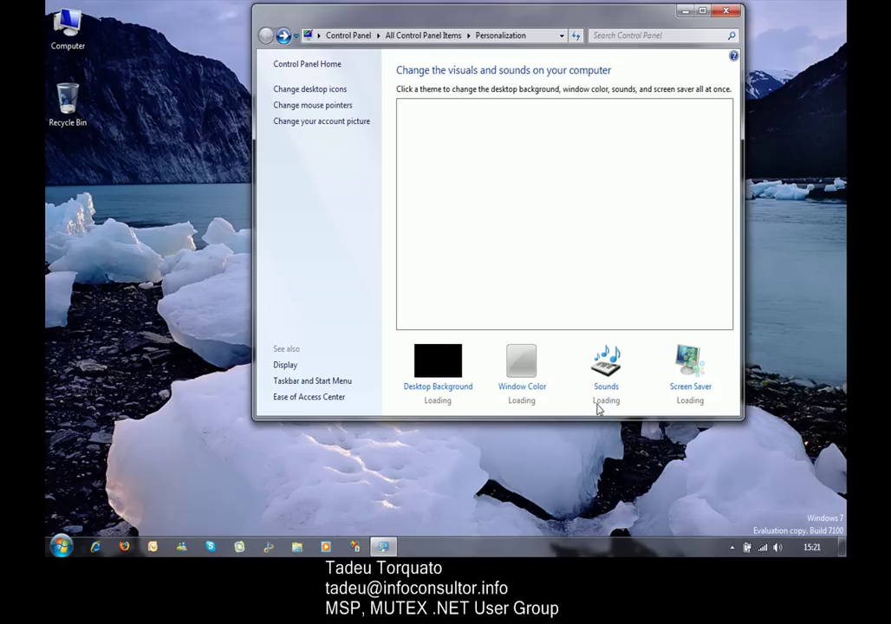
pyautogui.click(686, 10)
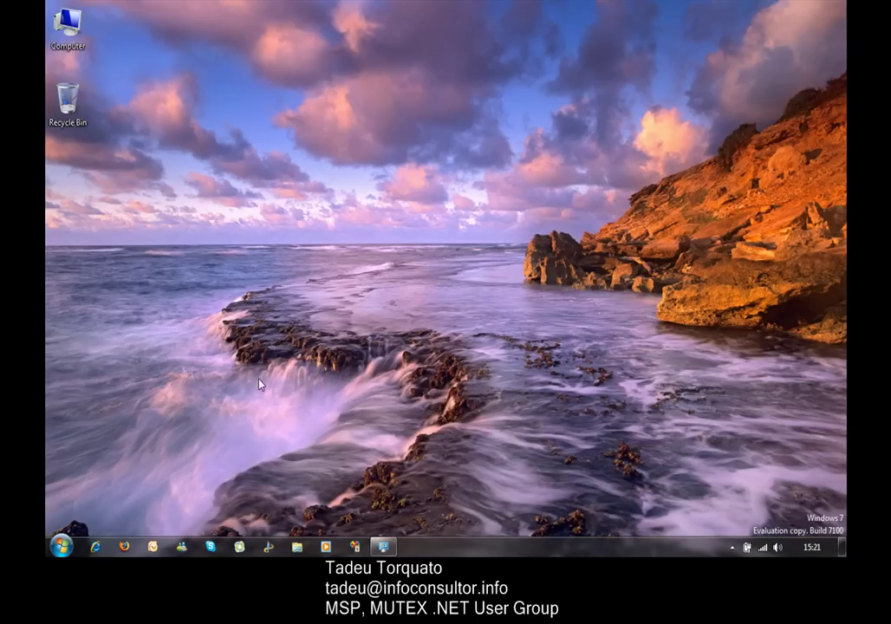
# - Open Internet Explorer and view the open windows in the Flip 3D stack, returning to Visual Studio
pyautogui.click(98, 552)
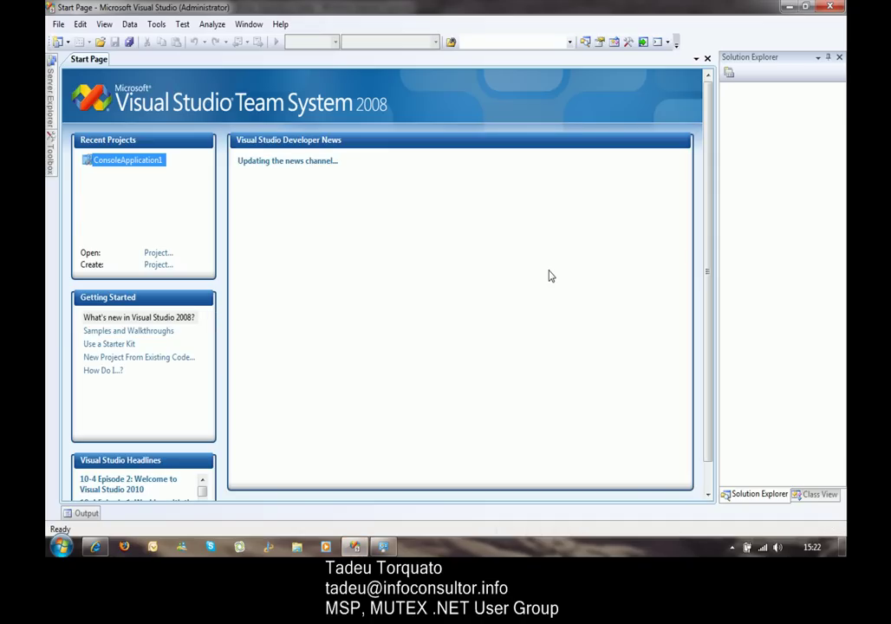
pyautogui.press('super+Tab')
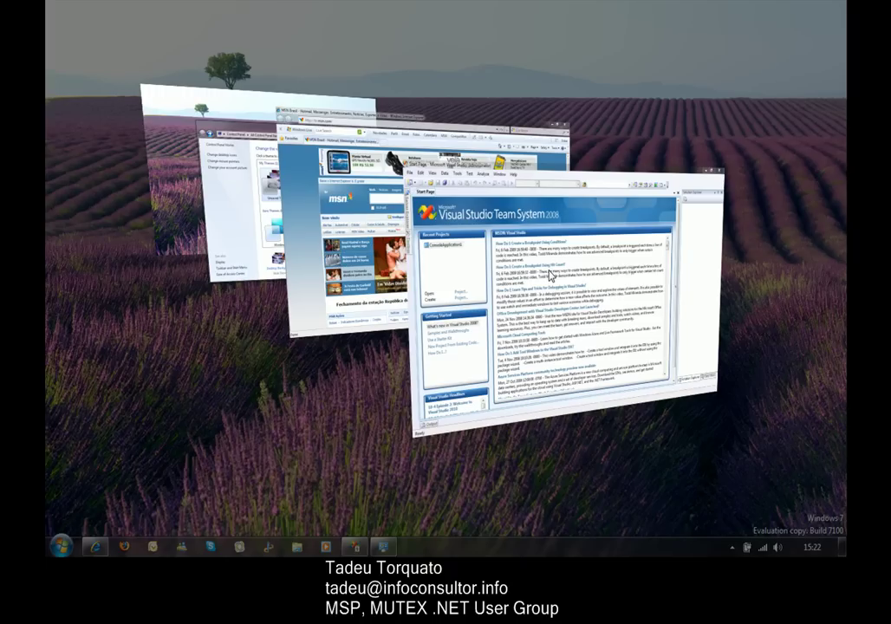
pyautogui.click(552, 276)
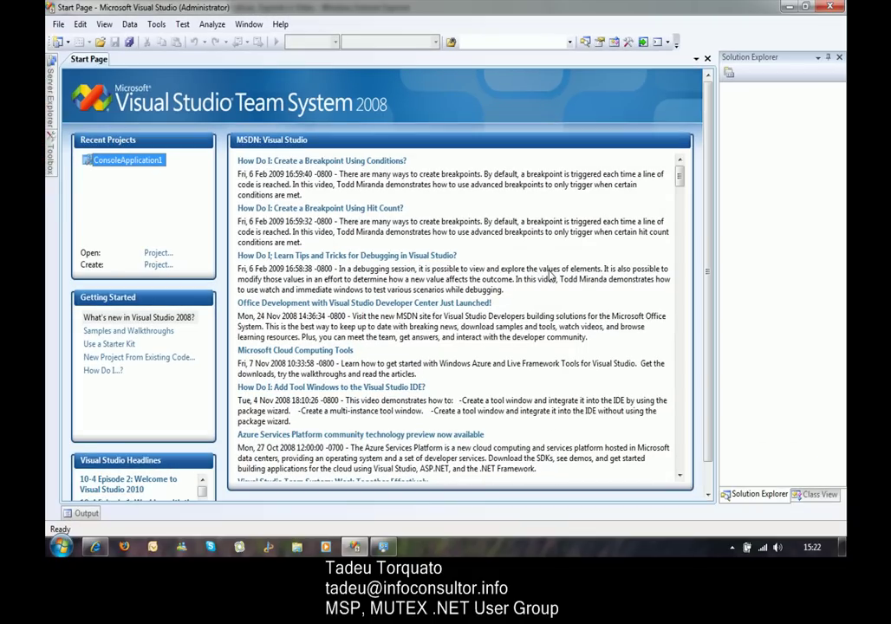
# - Cycle through the open windows to Personalization, apply the Windows 7 Aero theme, and close the settings window
pyautogui.hotkey('alt', 'Tab')
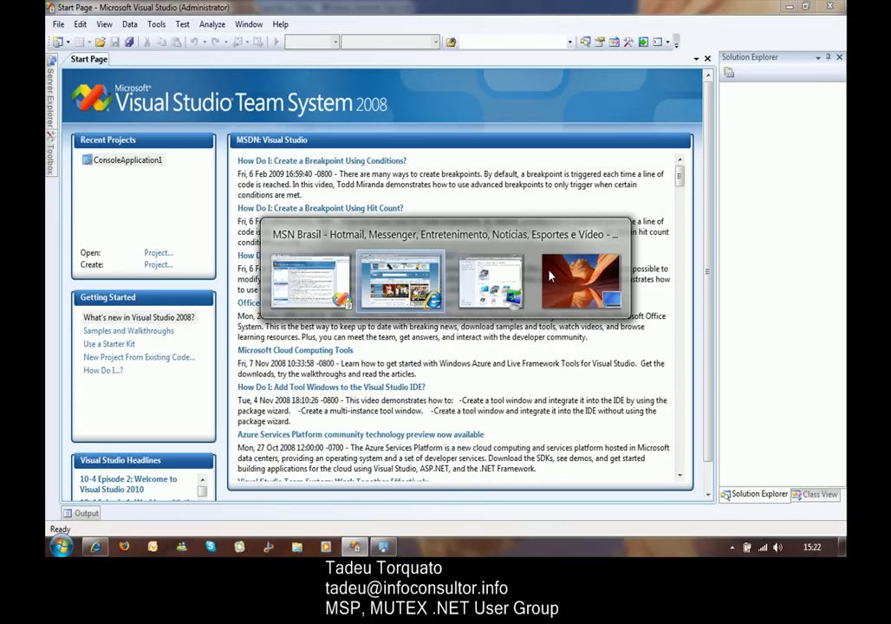
pyautogui.hotkey('alt', 'Tab')
pyautogui.hotkey('alt', 'Tab')
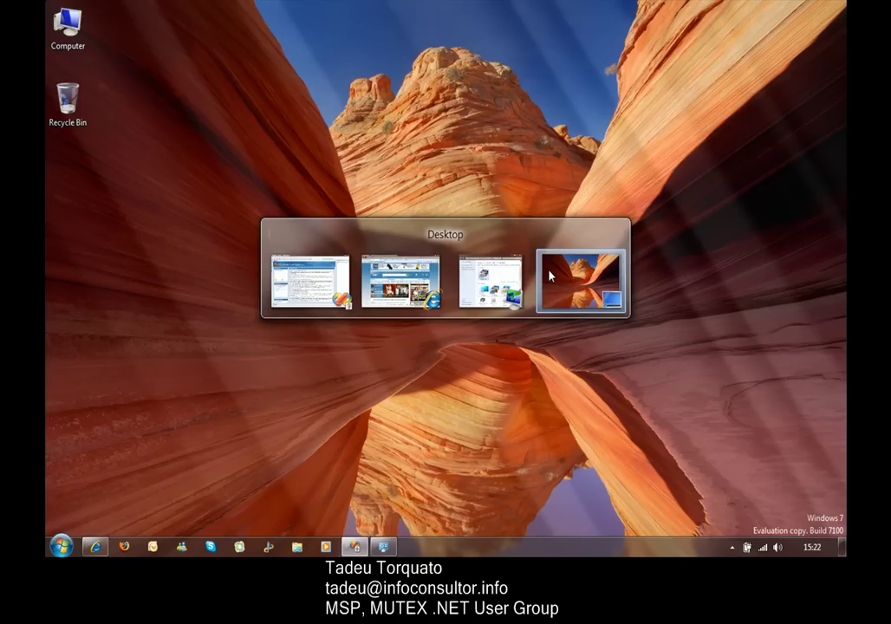
pyautogui.hotkey('alt', 'Tab')
pyautogui.hotkey('alt', 'Tab')
pyautogui.hotkey('alt', 'Tab')
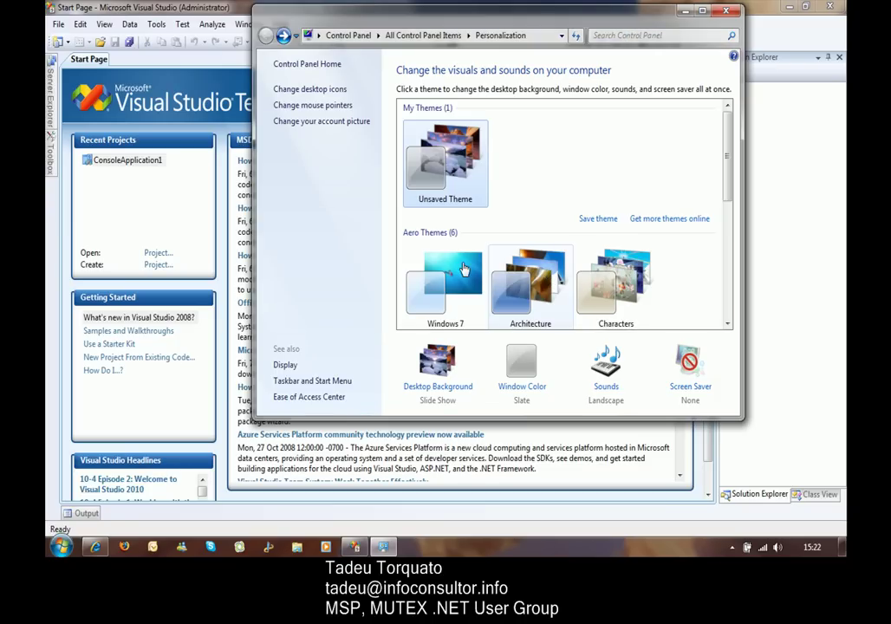
pyautogui.click(441, 278)
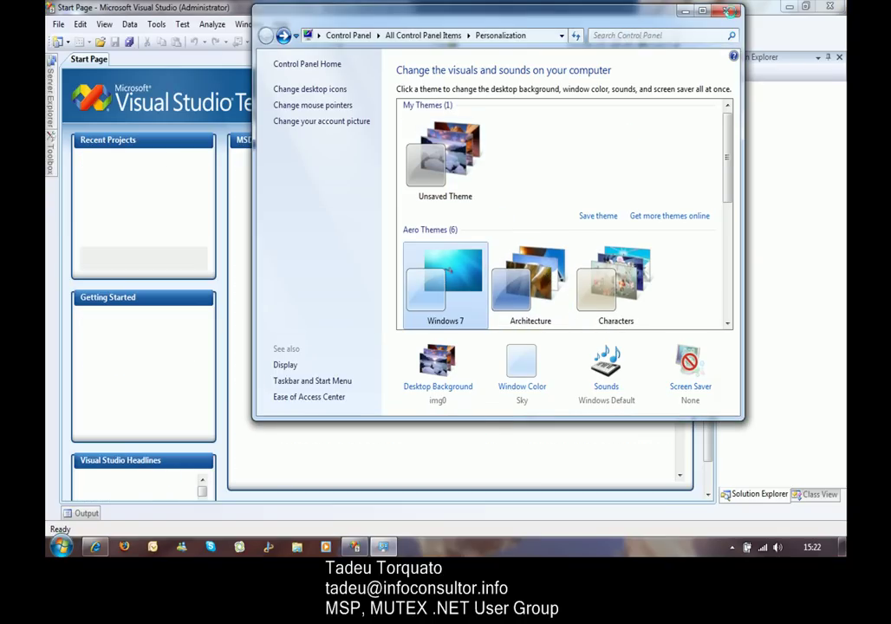
pyautogui.click(729, 12)
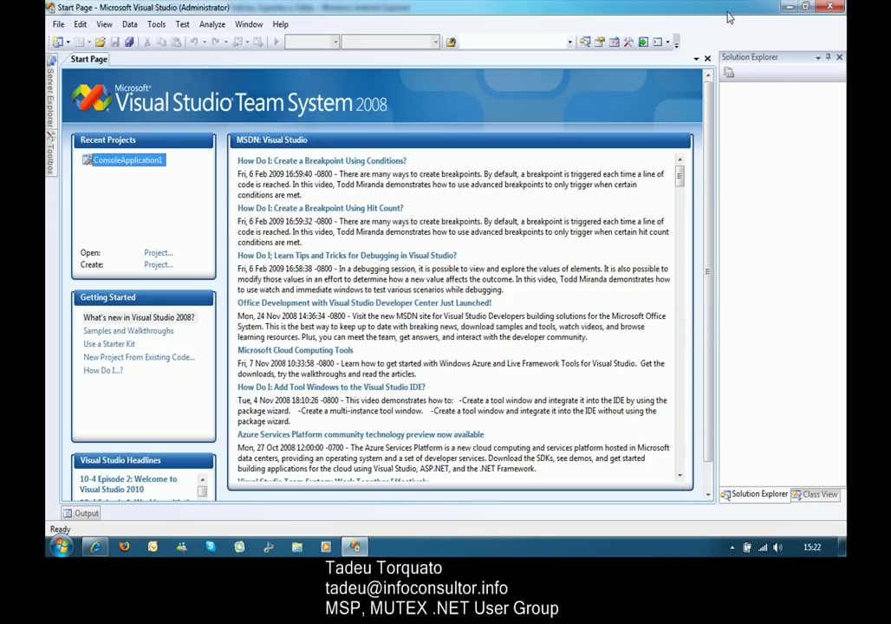
# - Open the recent ConsoleApplication1 project, run it in debug mode until it ends, and close the MSN Brasil browser window
pyautogui.click(145, 168)
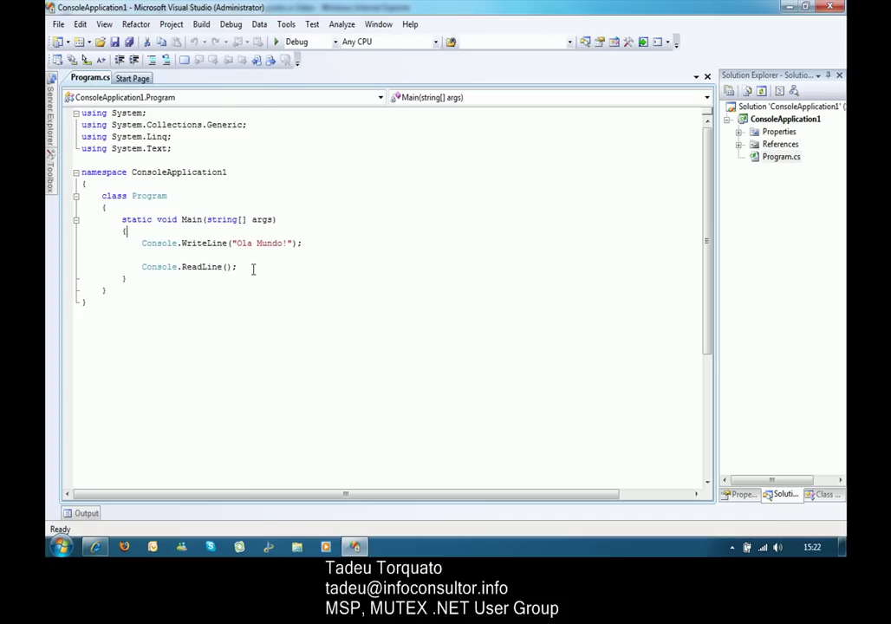
pyautogui.press('F5')
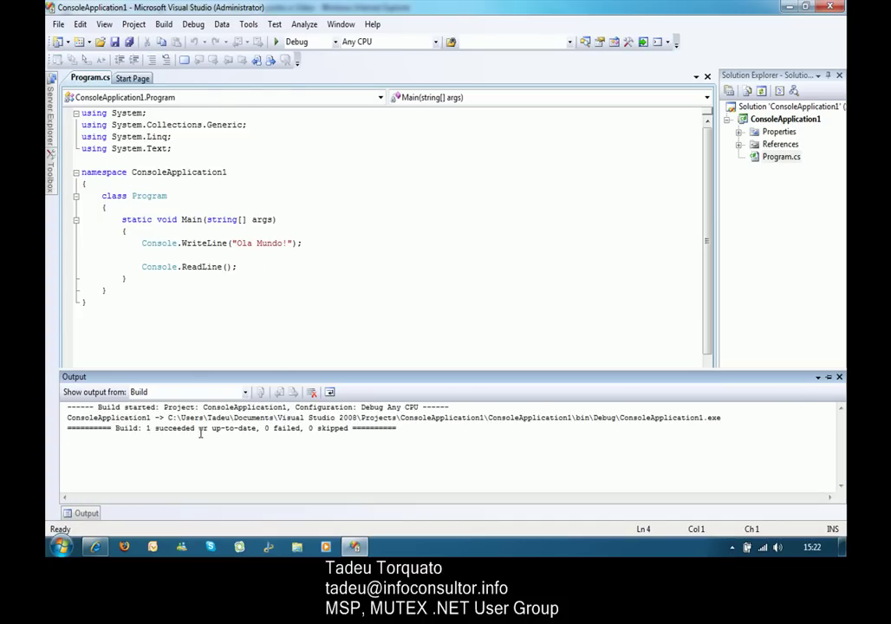
pyautogui.click(275, 42)
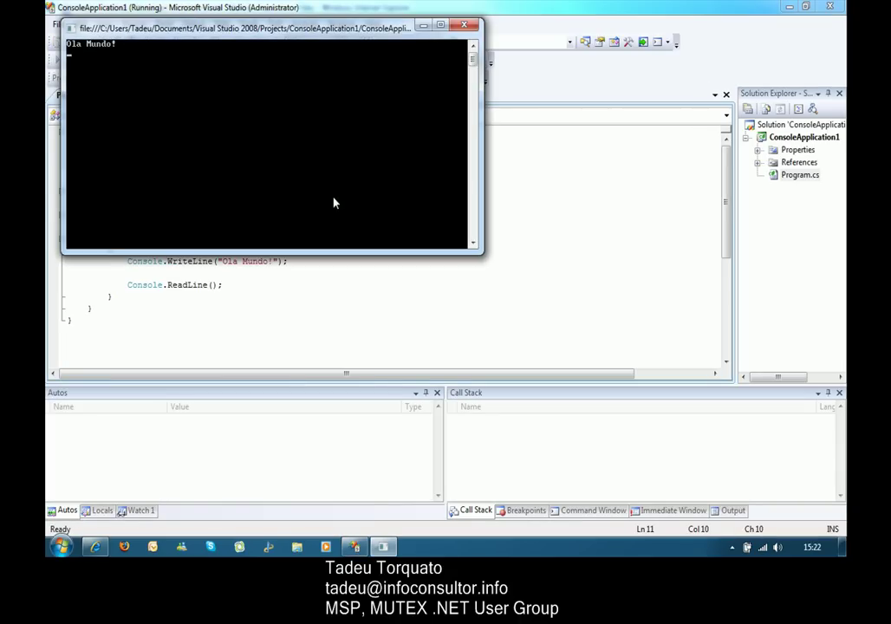
pyautogui.press('Return')
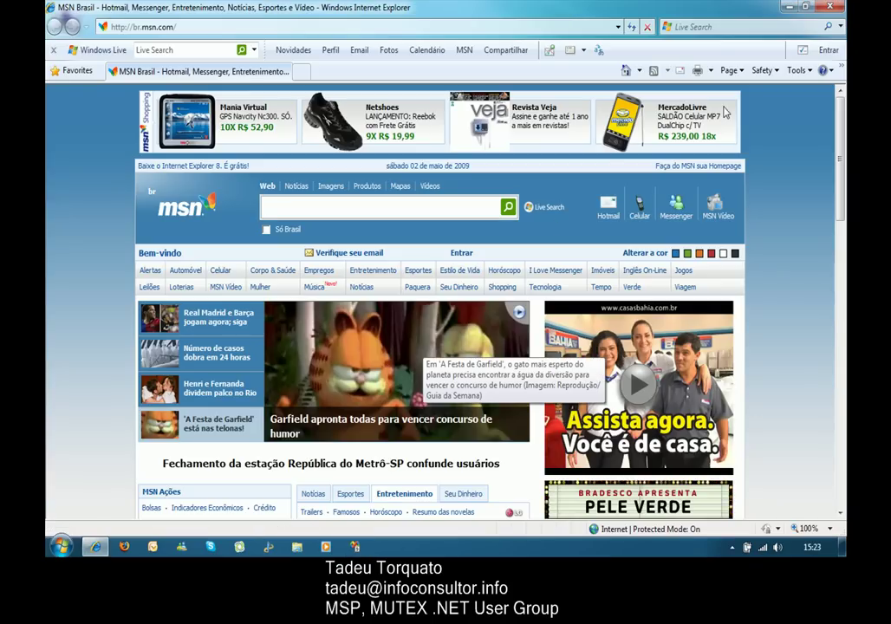
pyautogui.click(829, 8)
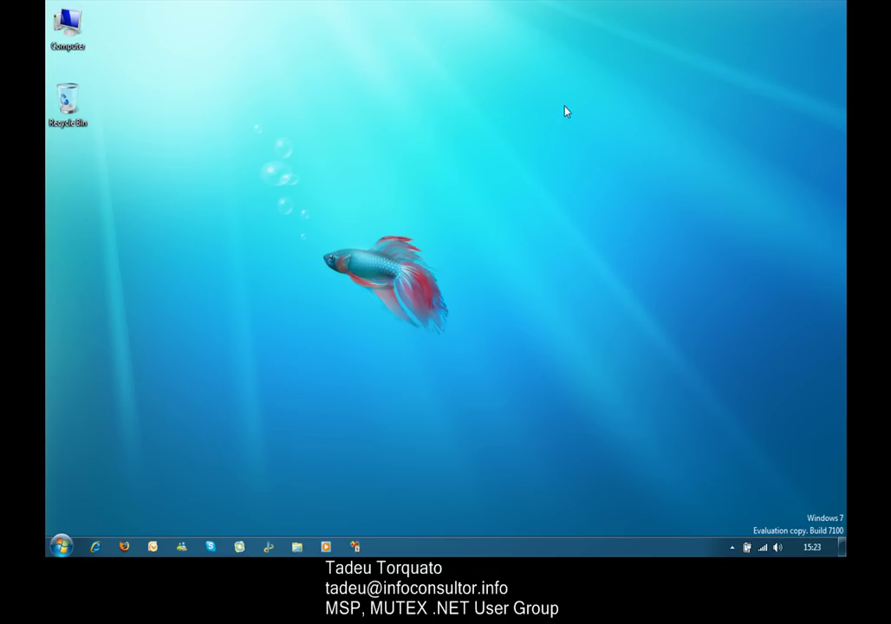
# - Add the CPU Meter, Clock and Weather gadgets to the desktop, and close the gadget gallery
pyautogui.rightClick(523, 103)
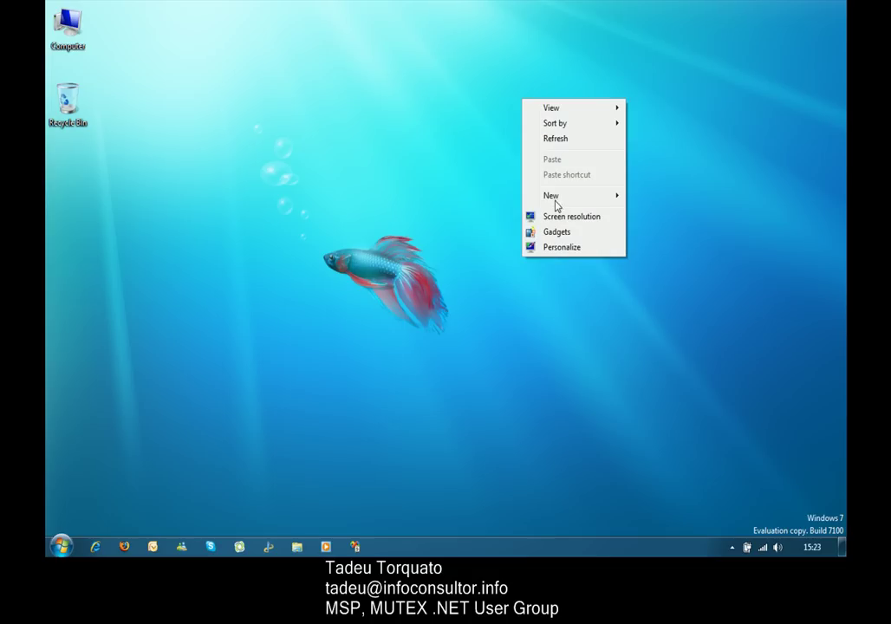
pyautogui.click(555, 232)
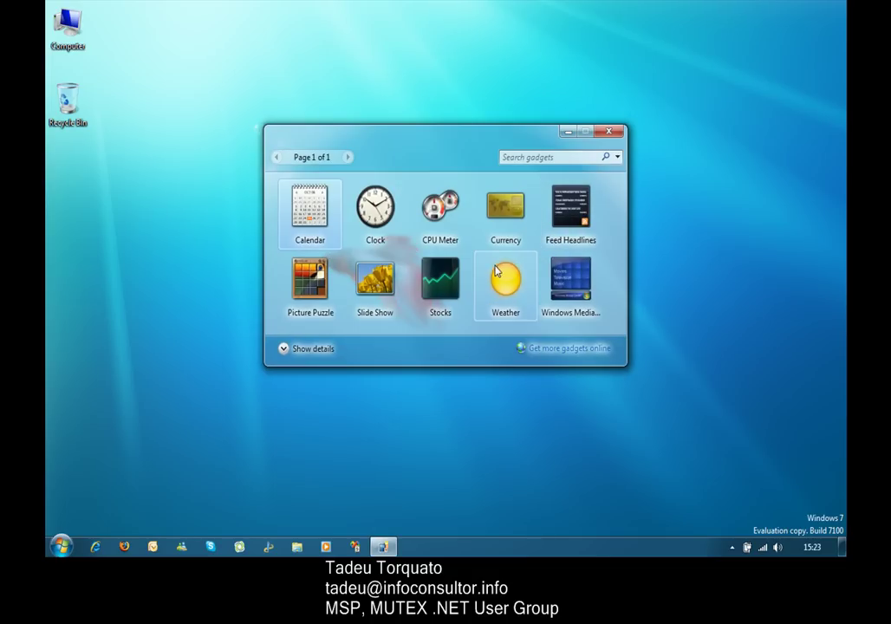
pyautogui.moveTo(441, 208); pyautogui.dragTo(222, 206)
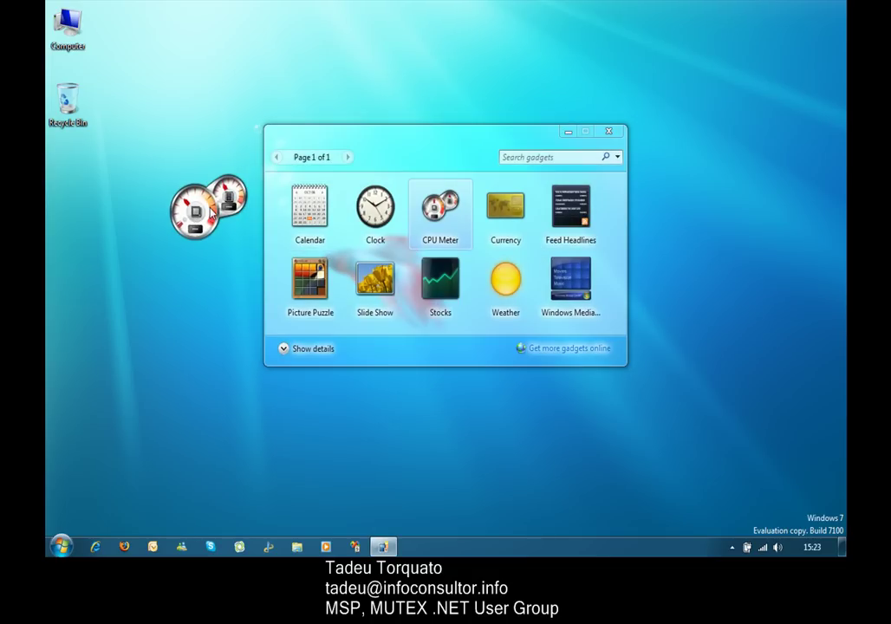
pyautogui.moveTo(375, 208); pyautogui.dragTo(494, 448)
pyautogui.moveTo(506, 278); pyautogui.dragTo(388, 52)
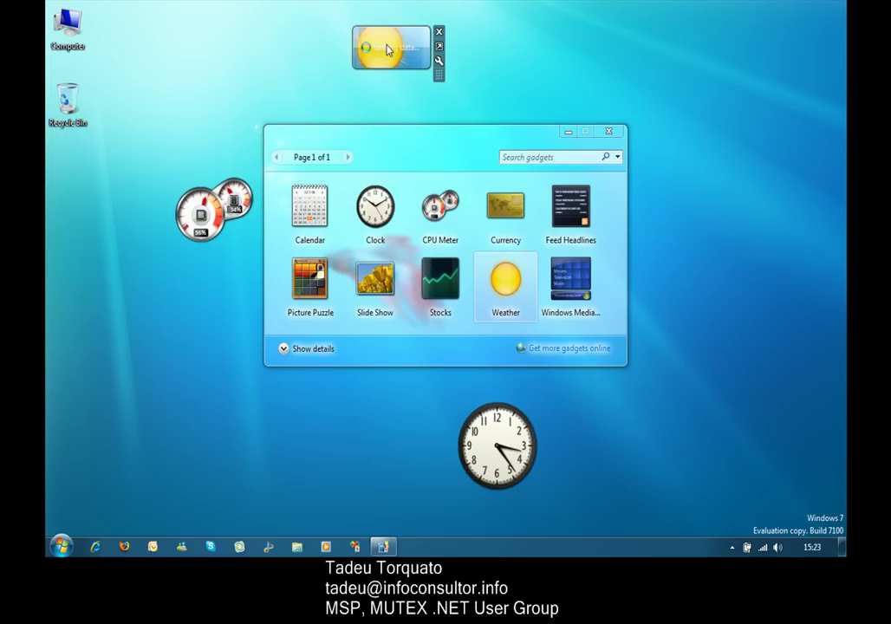
pyautogui.click(611, 133)
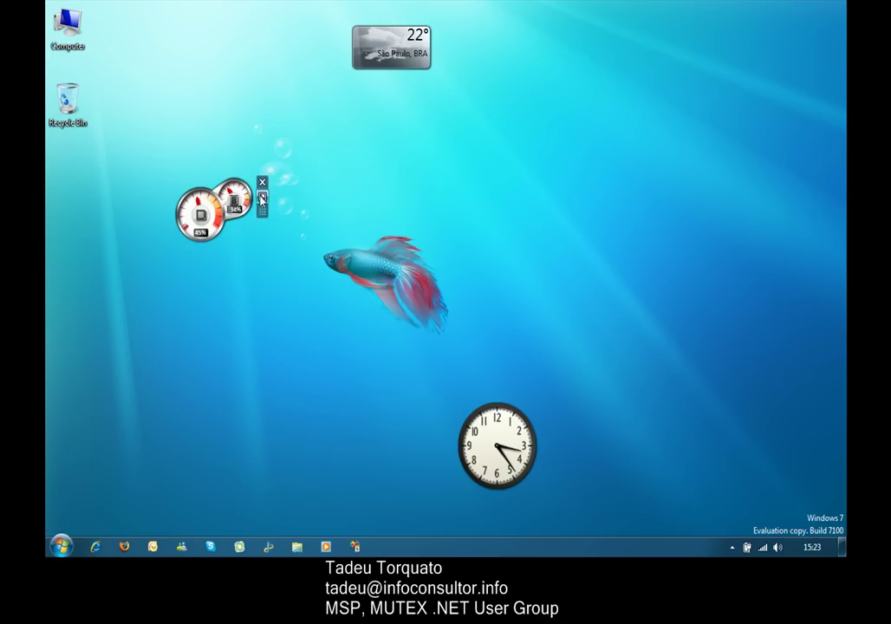
# - Enlarge the CPU Meter and Weather gadgets, and reposition the CPU Meter and Clock below the Weather gadget
pyautogui.click(262, 196)
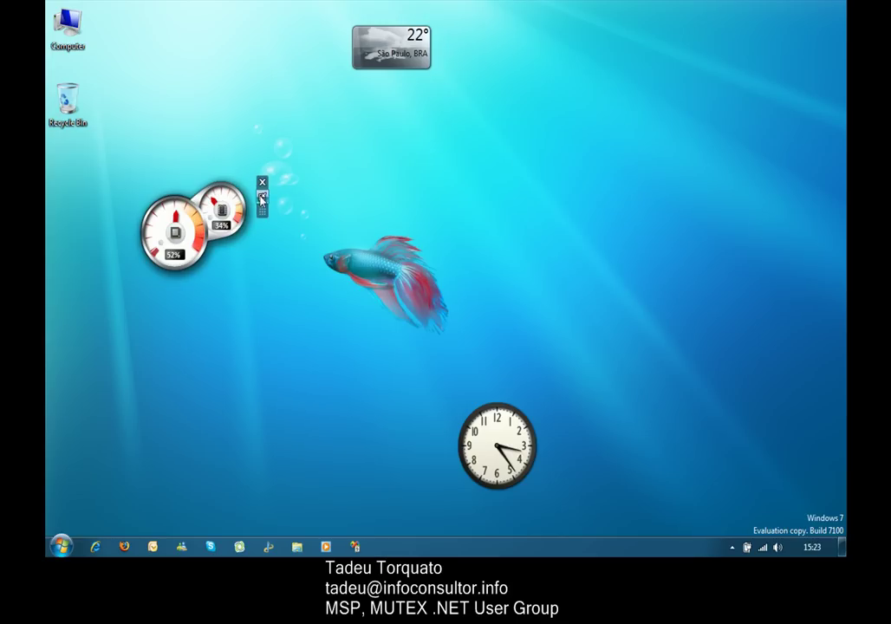
pyautogui.click(439, 48)
pyautogui.moveTo(544, 422)
pyautogui.moveTo(544, 436); pyautogui.dragTo(493, 309)
pyautogui.moveTo(221, 223)
pyautogui.moveTo(222, 225); pyautogui.dragTo(286, 261)
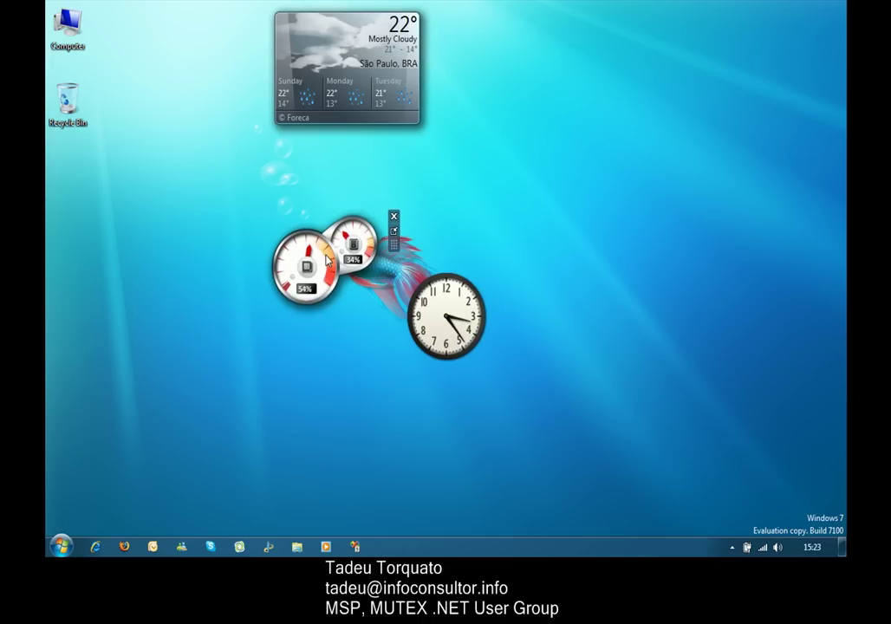
pyautogui.moveTo(437, 290); pyautogui.dragTo(309, 341)
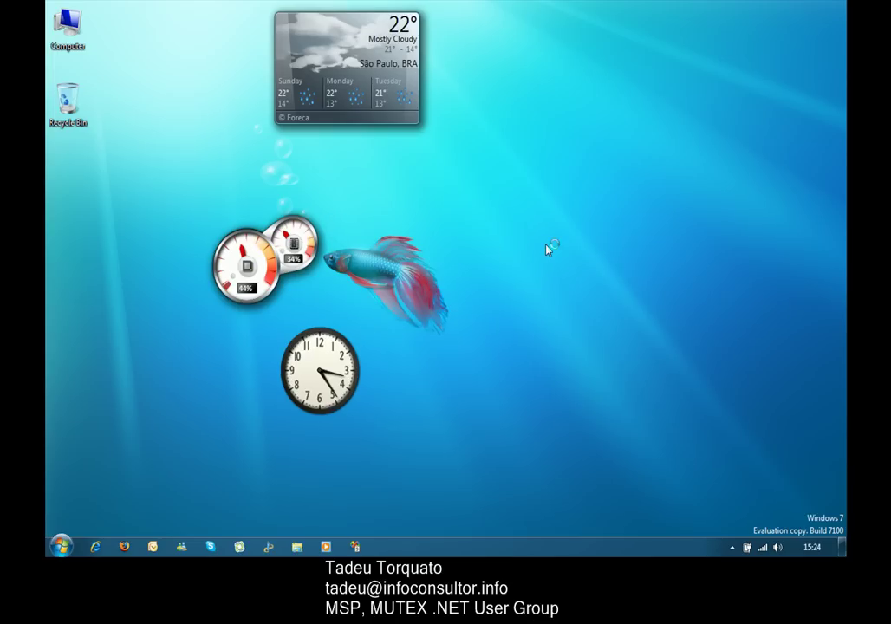
# - Check the Windows edition and build in Task Manager's About information, and close Task Manager
pyautogui.hotkey('ctrl', 'shift', 'Escape')
pyautogui.click(622, 41)
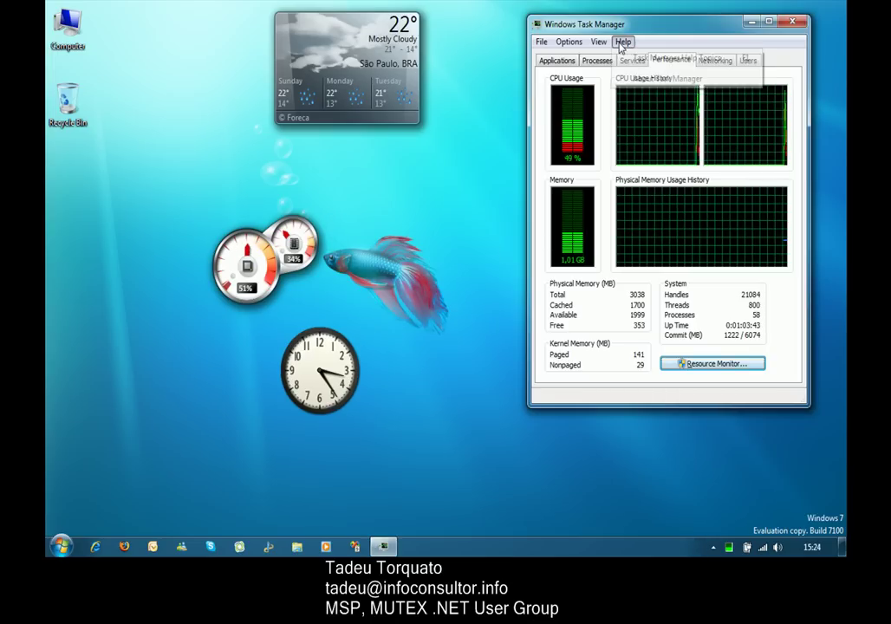
pyautogui.click(641, 80)
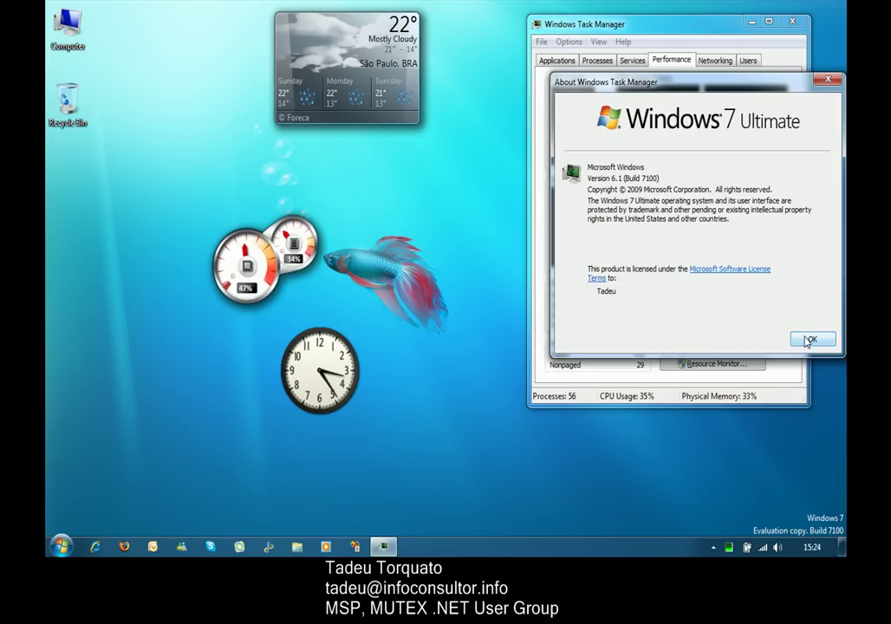
pyautogui.click(809, 340)
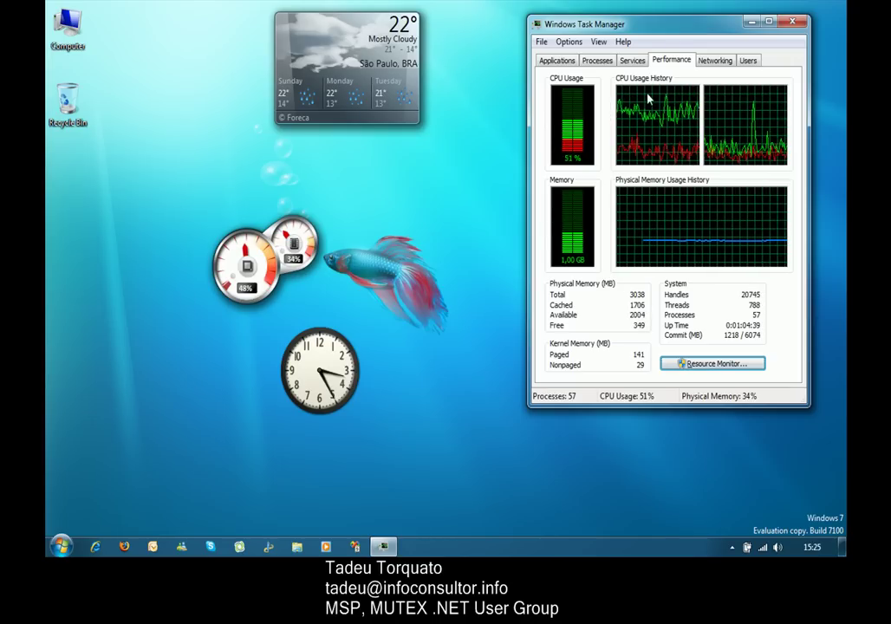
pyautogui.click(794, 26)
# - Remove the CPU Meter, Clock and Weather gadgets from the desktop
pyautogui.moveTo(334, 221)
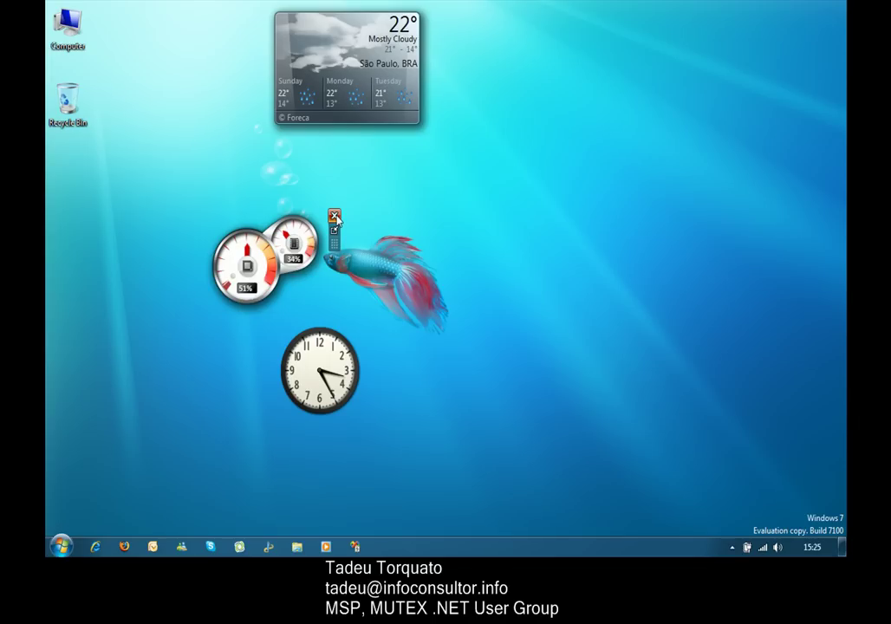
pyautogui.click(334, 217)
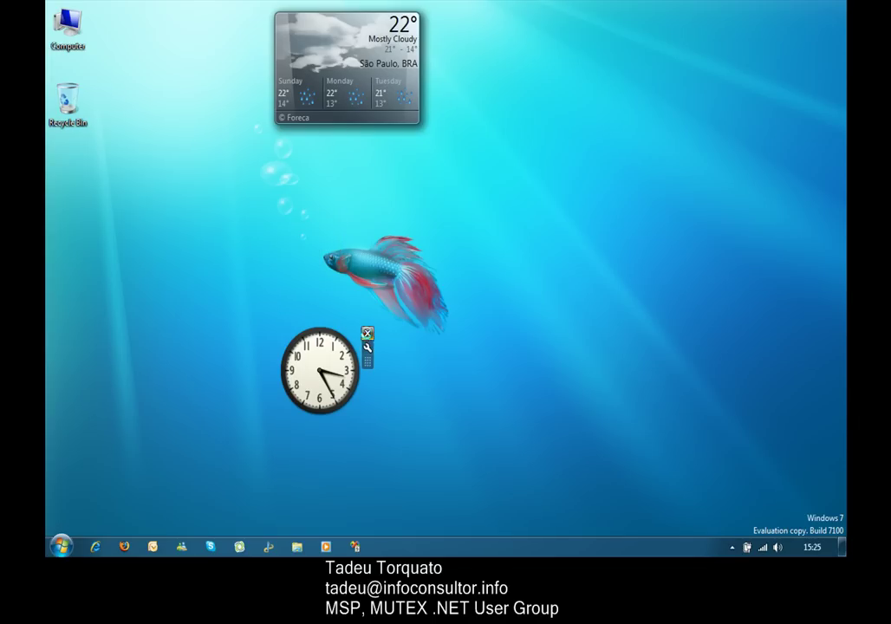
pyautogui.click(368, 332)
pyautogui.moveTo(411, 31)
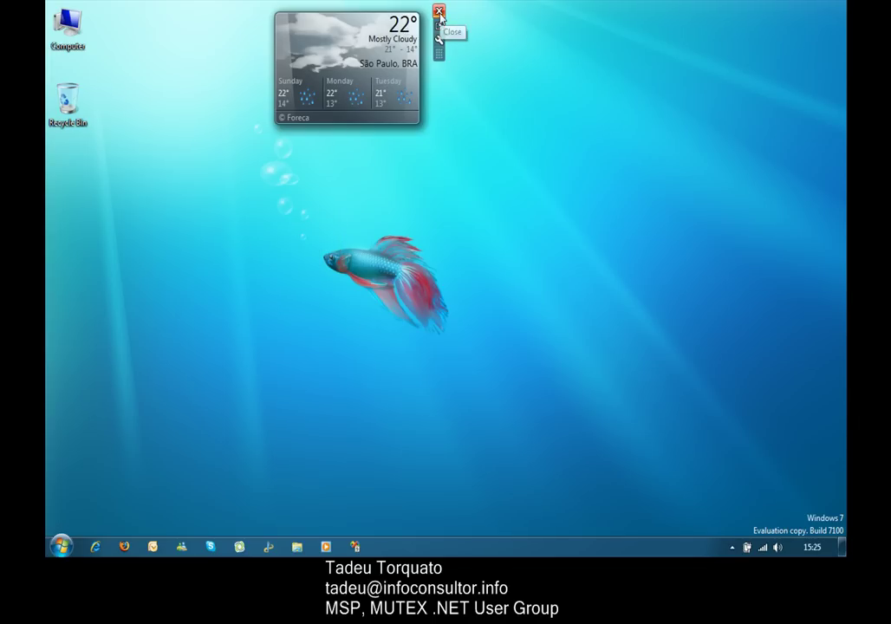
pyautogui.click(438, 12)
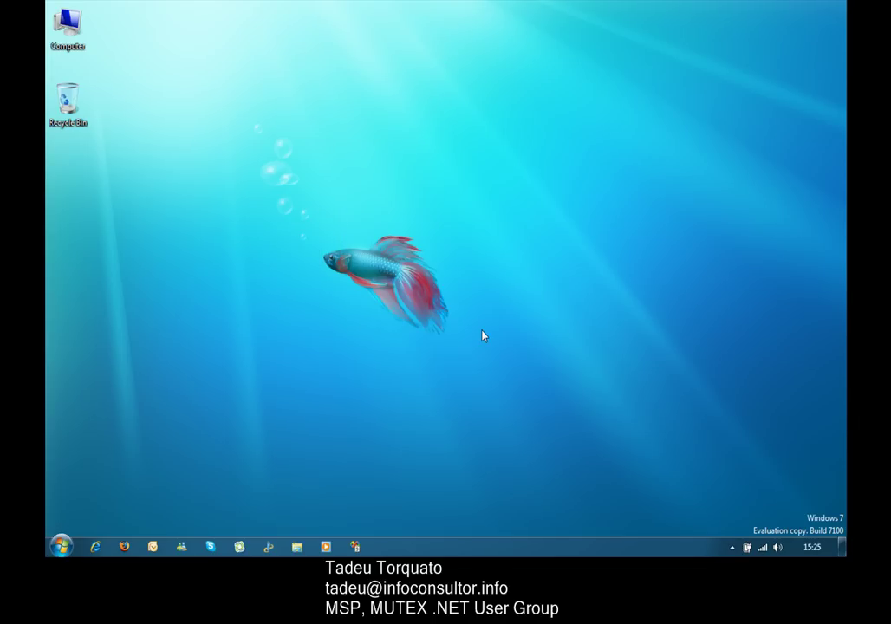